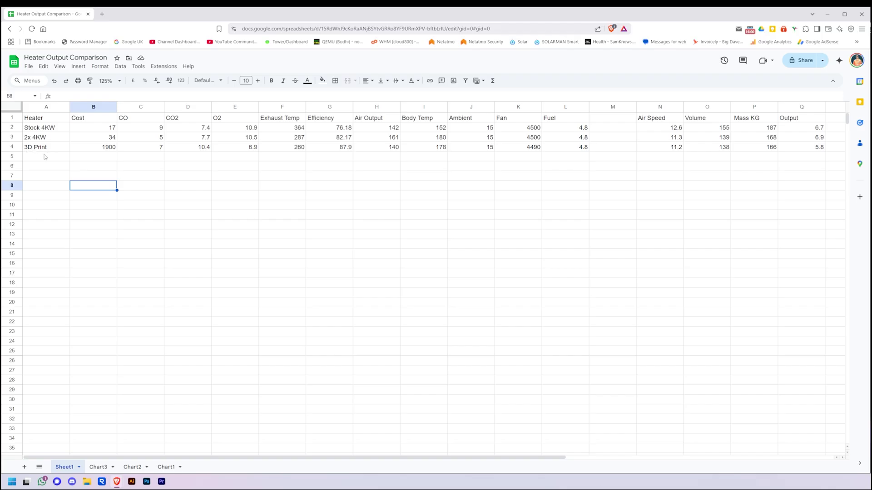
# Examine the Cost column, comparing the values for the Stock 4KW, 2x 4KW and 3D Print heaters.
pyautogui.moveTo(102, 119); pyautogui.dragTo(105, 151)
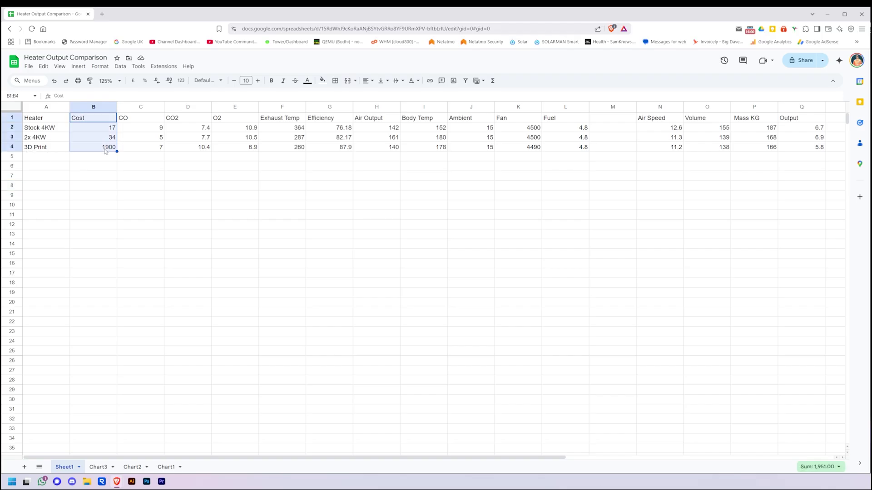
pyautogui.click(102, 160)
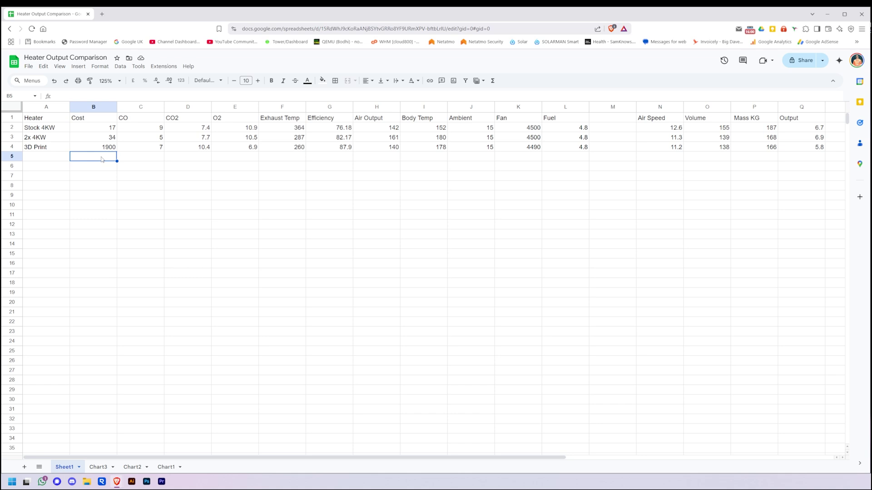
pyautogui.click(99, 130)
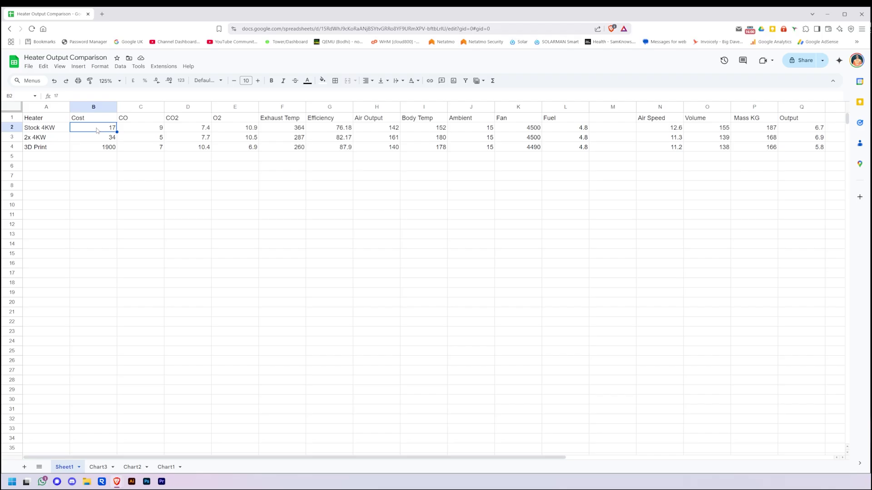
pyautogui.moveTo(91, 130); pyautogui.dragTo(94, 140)
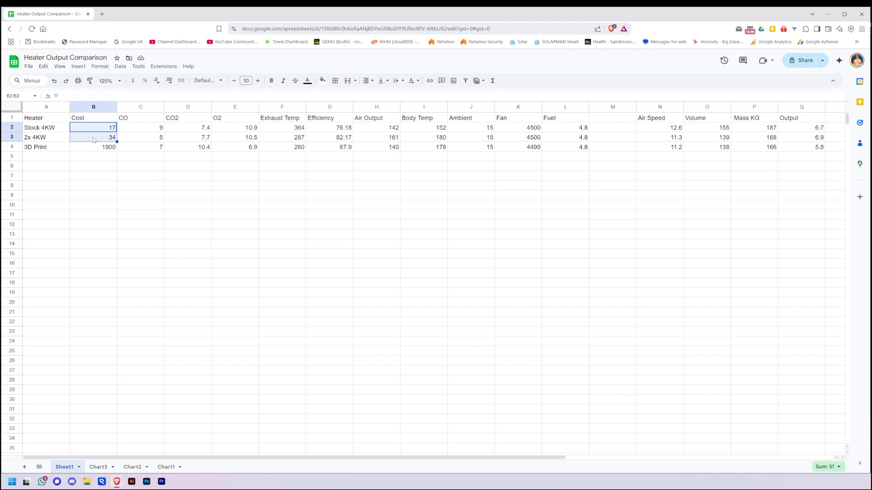
pyautogui.click(89, 158)
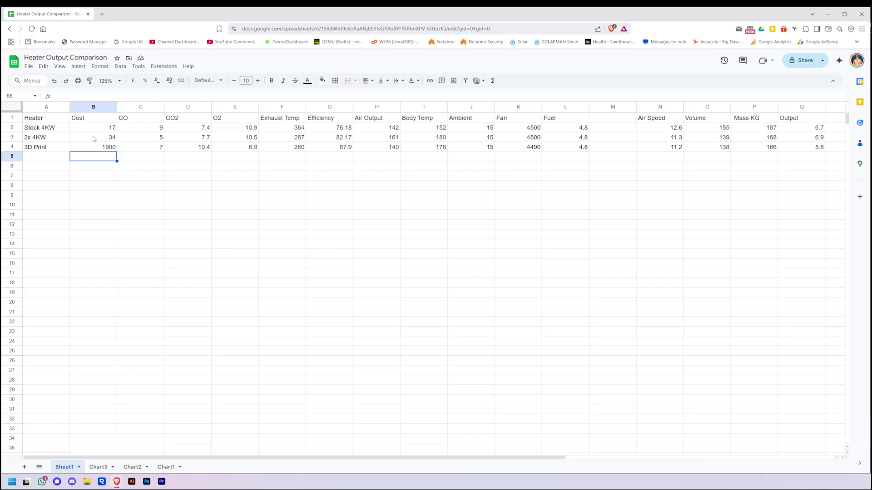
pyautogui.click(84, 147)
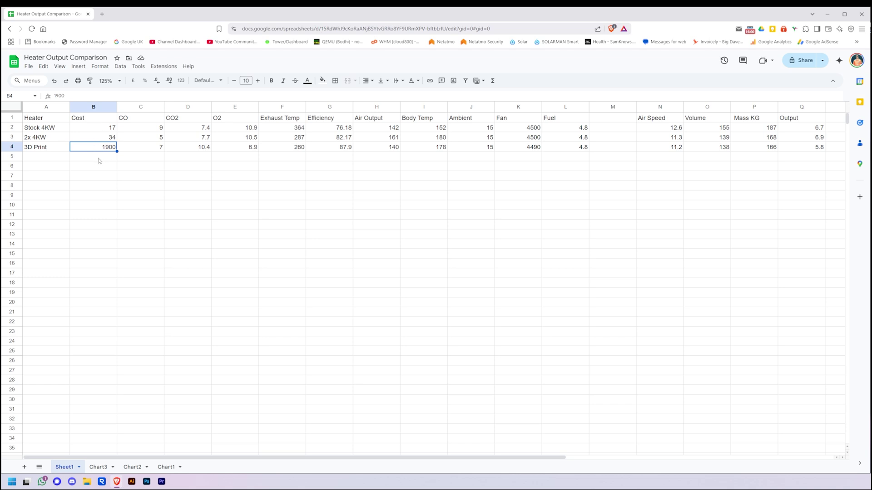
pyautogui.click(100, 160)
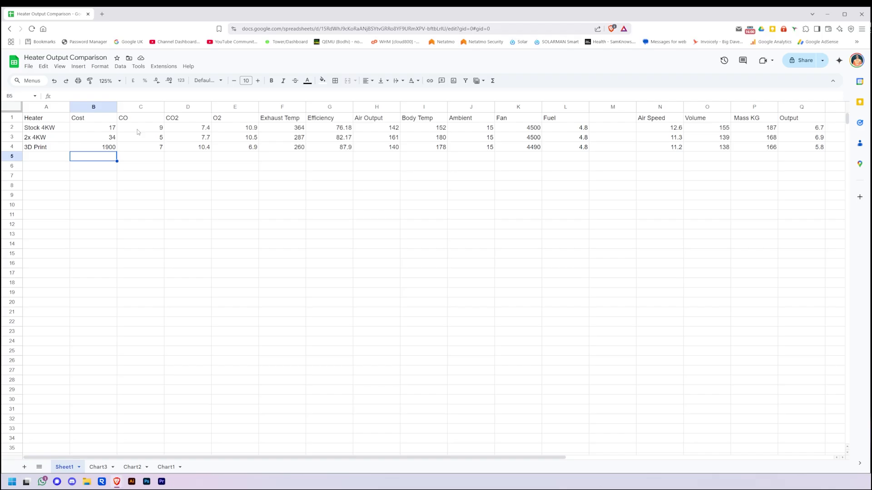
# Compare the CO readings of the three heaters, focusing on the 2x 4KW and 3D Print rows.
pyautogui.click(137, 132)
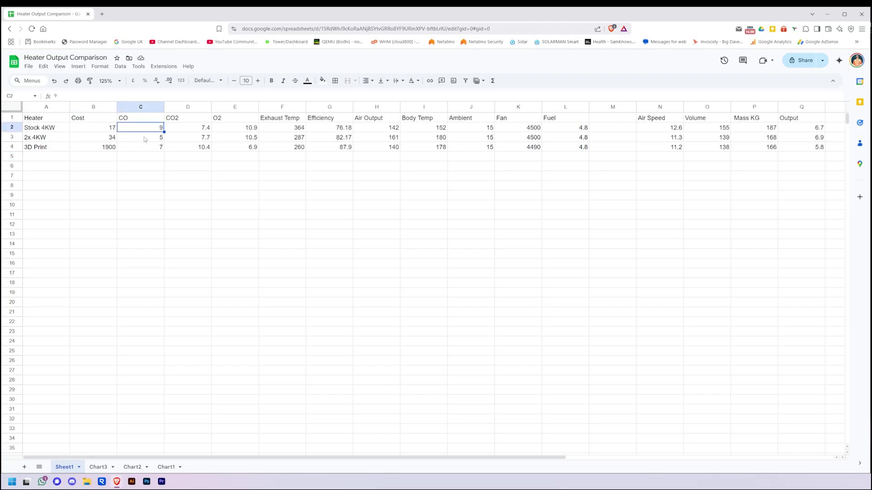
pyautogui.click(145, 138)
pyautogui.click(144, 148)
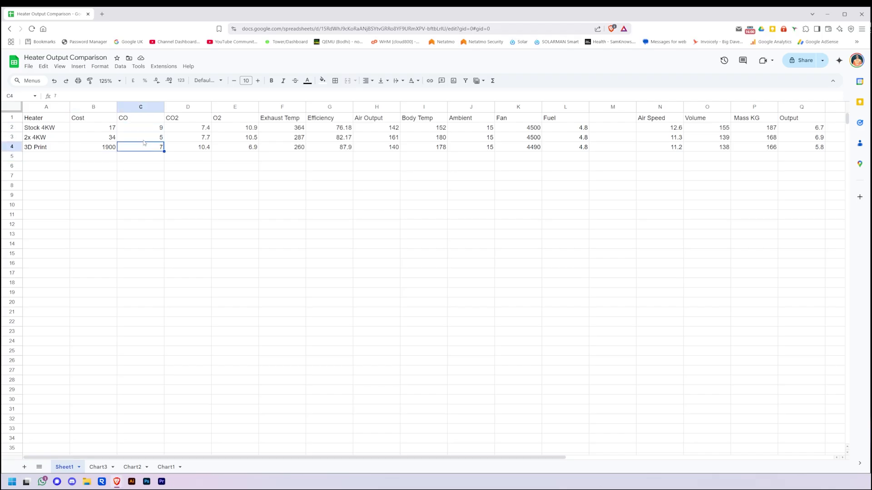
pyautogui.click(144, 141)
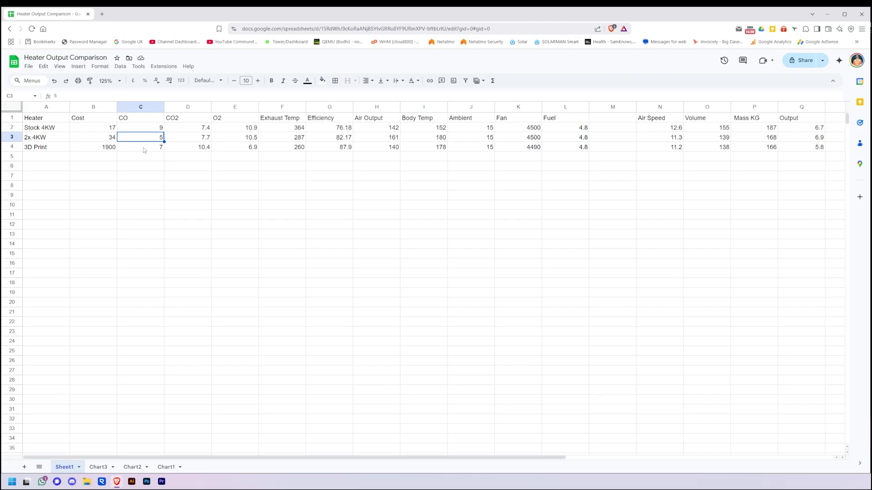
pyautogui.click(144, 150)
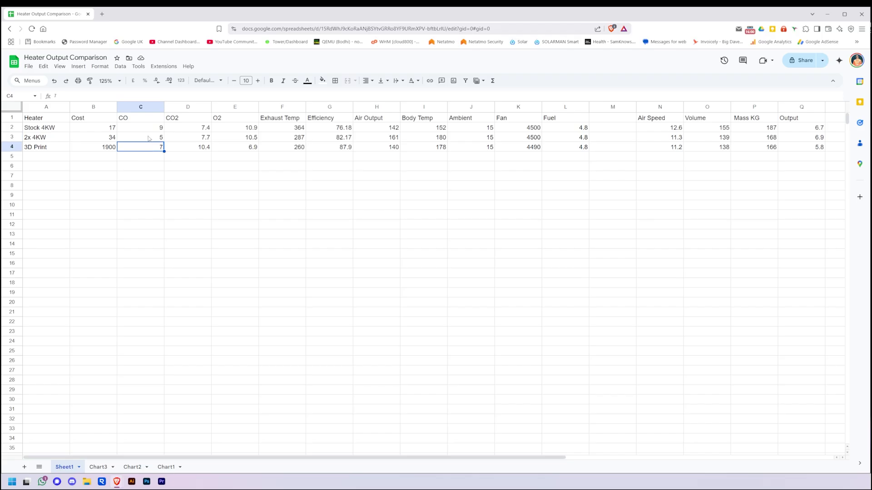
pyautogui.moveTo(142, 139); pyautogui.dragTo(145, 149)
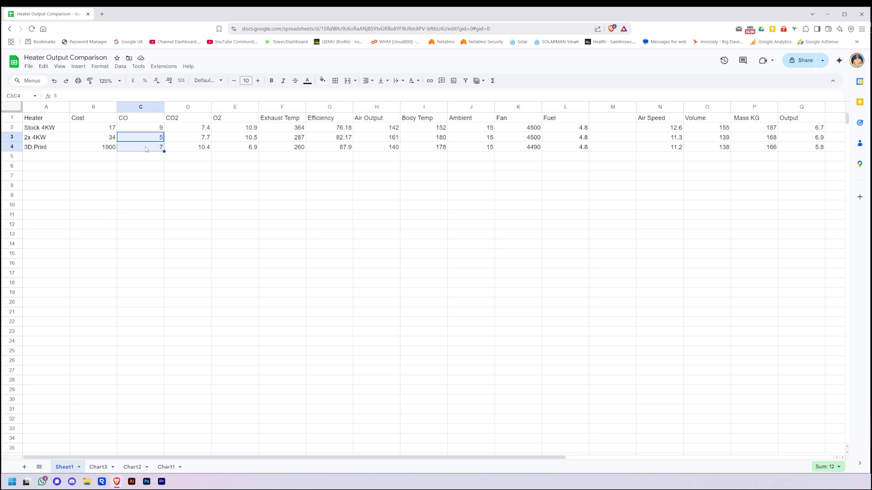
pyautogui.click(197, 157)
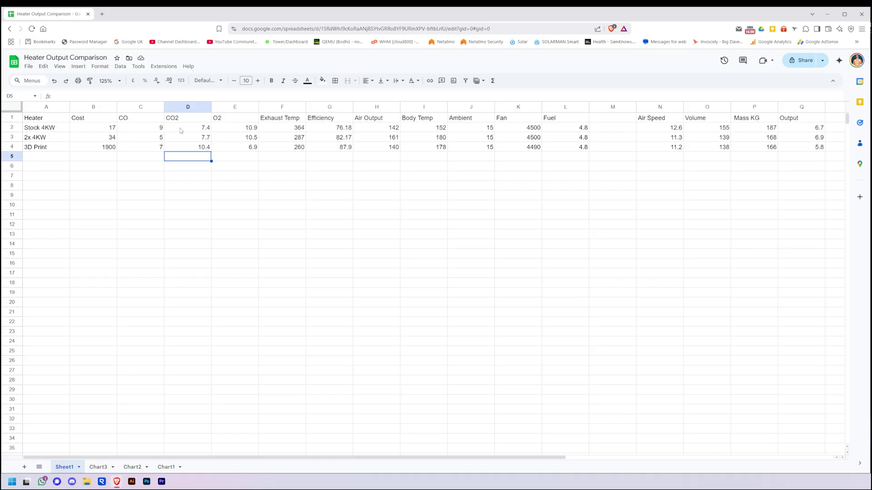
# Examine the CO2 readings of all three heaters and the O2 reading of the 3D Print heater.
pyautogui.click(187, 129)
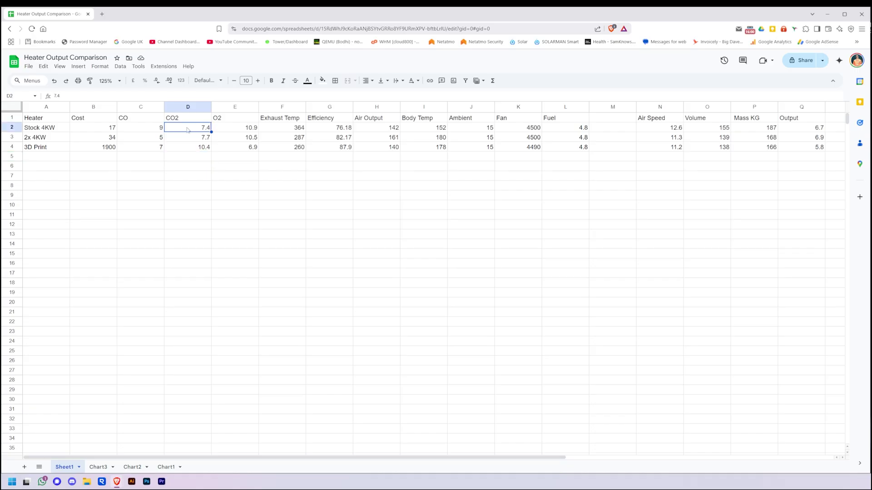
pyautogui.click(186, 138)
pyautogui.click(186, 146)
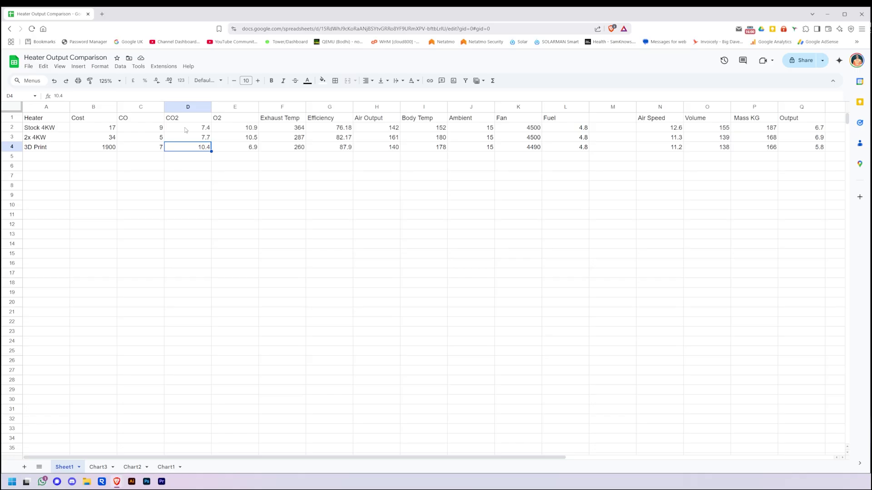
pyautogui.moveTo(185, 130); pyautogui.dragTo(187, 148)
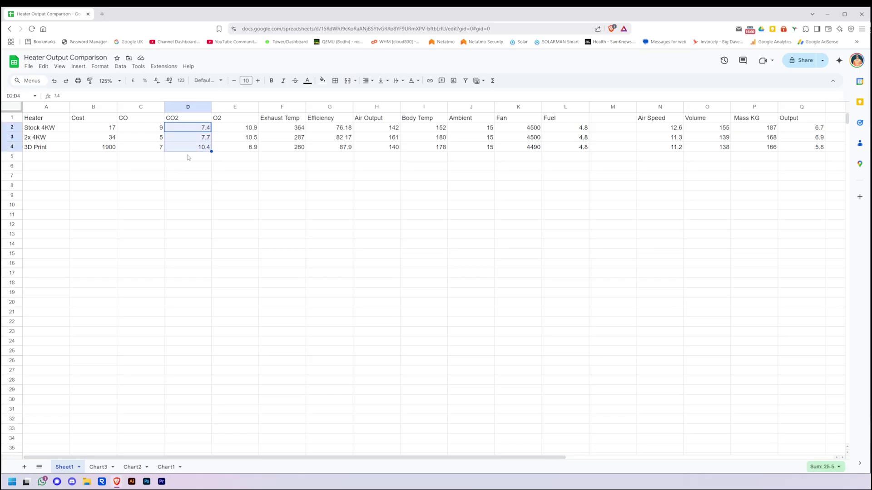
pyautogui.click(189, 157)
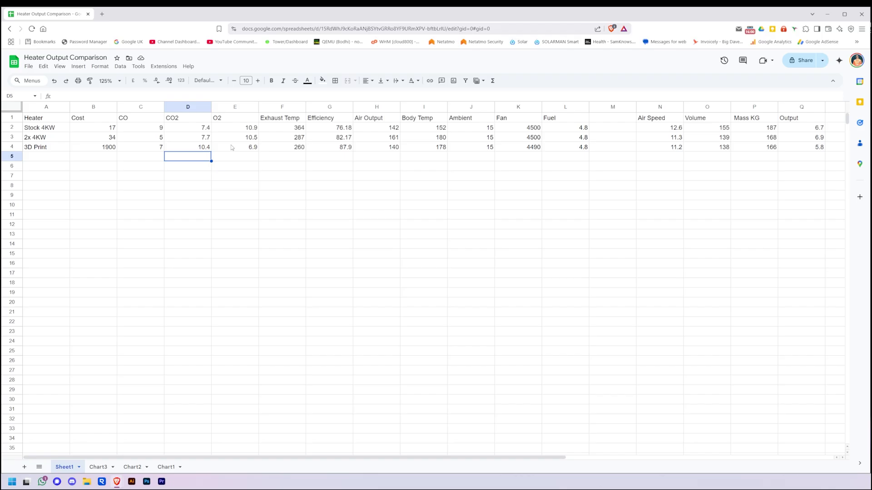
pyautogui.click(232, 147)
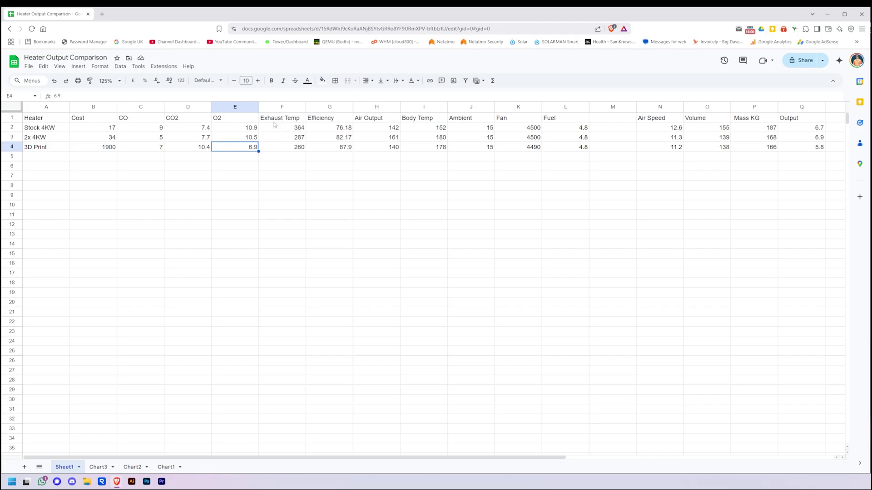
# Review the Exhaust Temp column and compare the Efficiency values of the Stock 4KW and 3D Print heaters.
pyautogui.moveTo(274, 122); pyautogui.dragTo(280, 148)
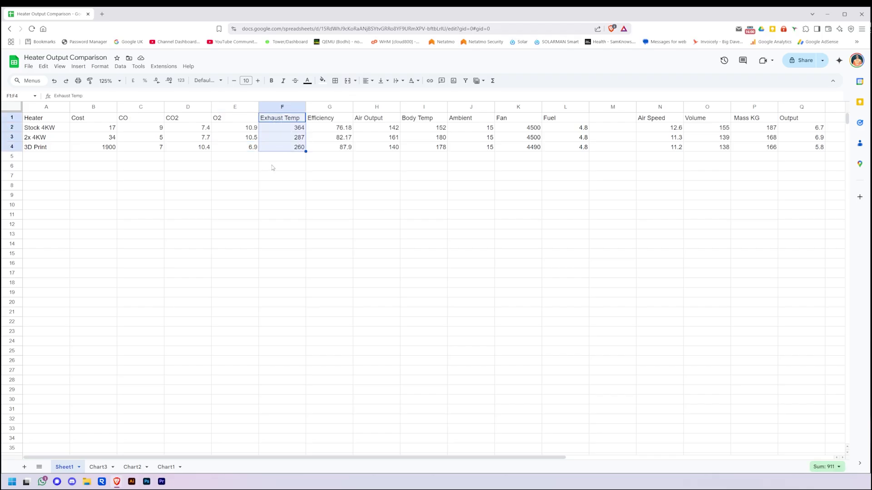
pyautogui.click(297, 148)
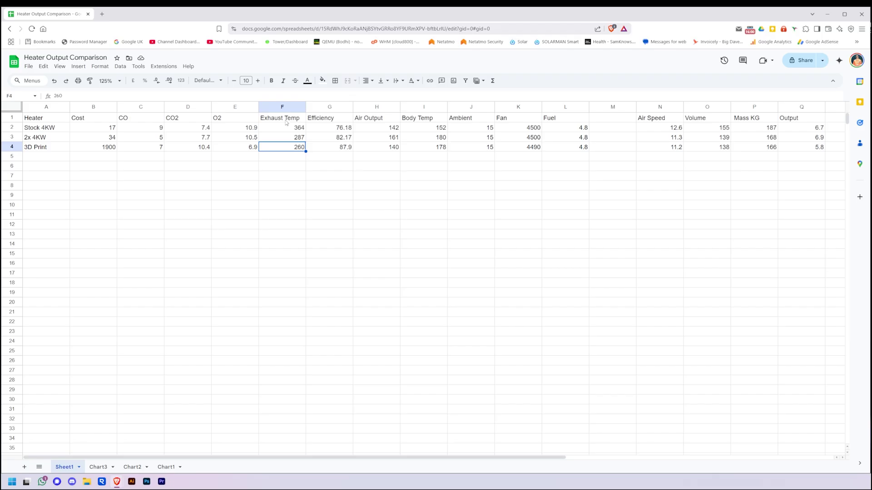
pyautogui.click(328, 120)
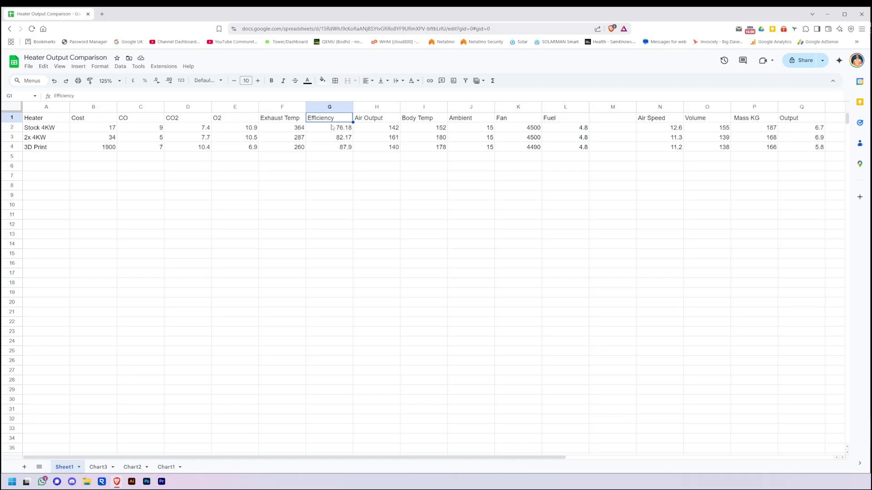
pyautogui.click(323, 128)
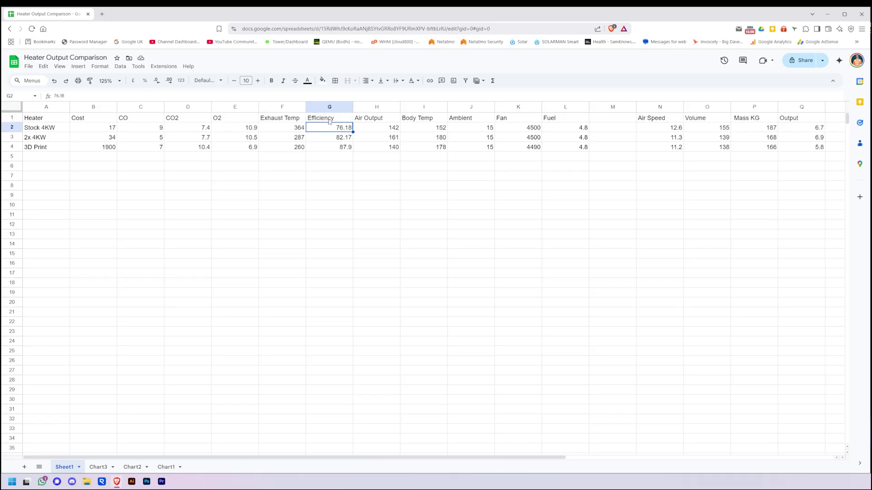
pyautogui.click(330, 121)
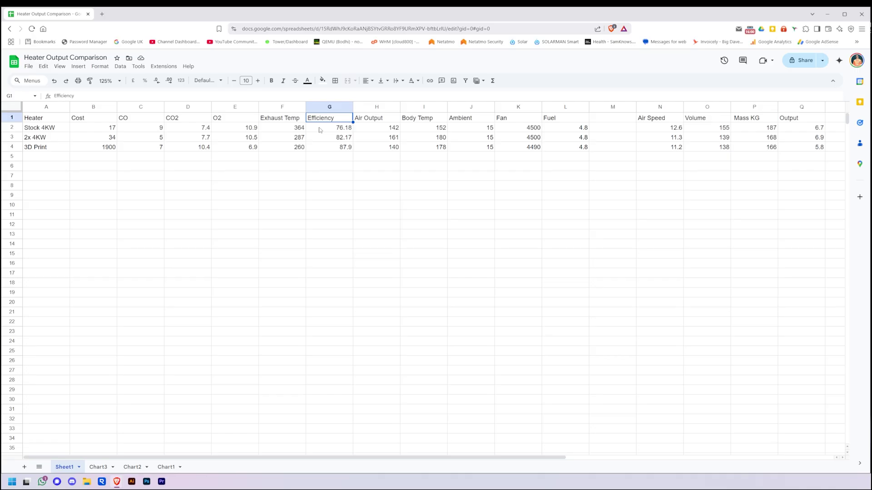
pyautogui.click(318, 130)
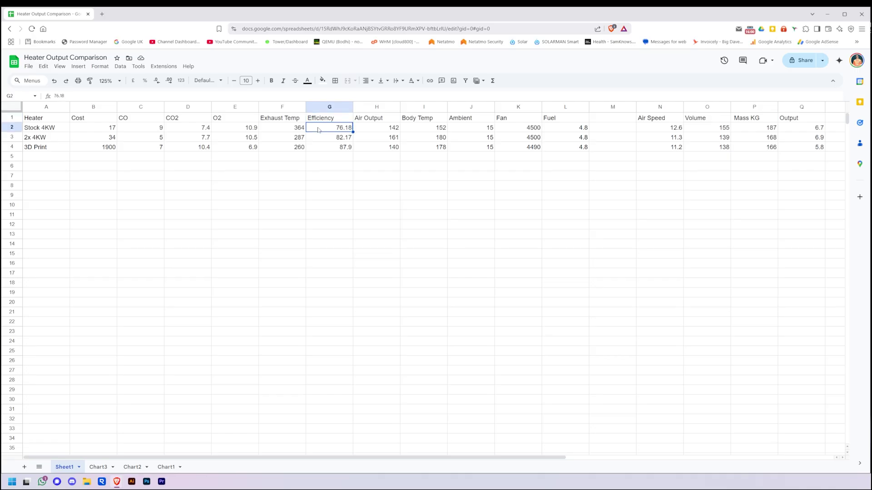
pyautogui.click(321, 149)
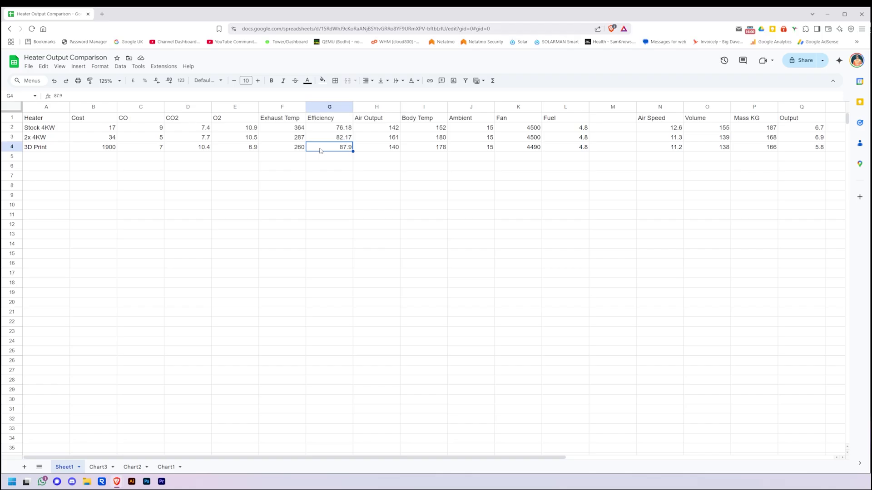
pyautogui.press('Down')
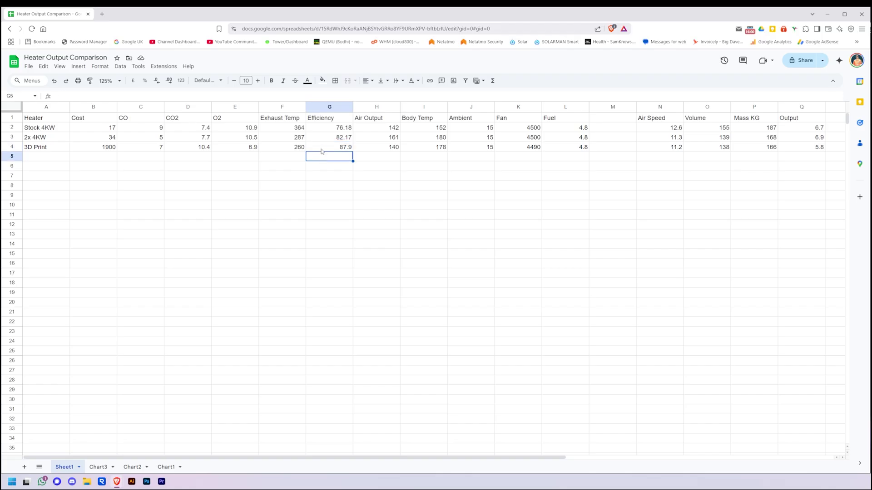
pyautogui.press('Up')
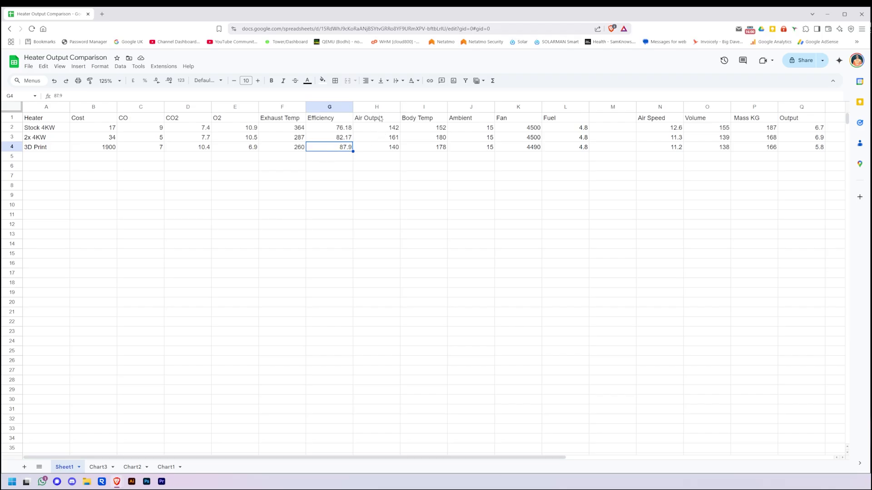
# Examine the Air Output column, comparing the values for the Stock 4KW, 2x 4KW and 3D Print heaters.
pyautogui.moveTo(380, 119); pyautogui.dragTo(378, 160)
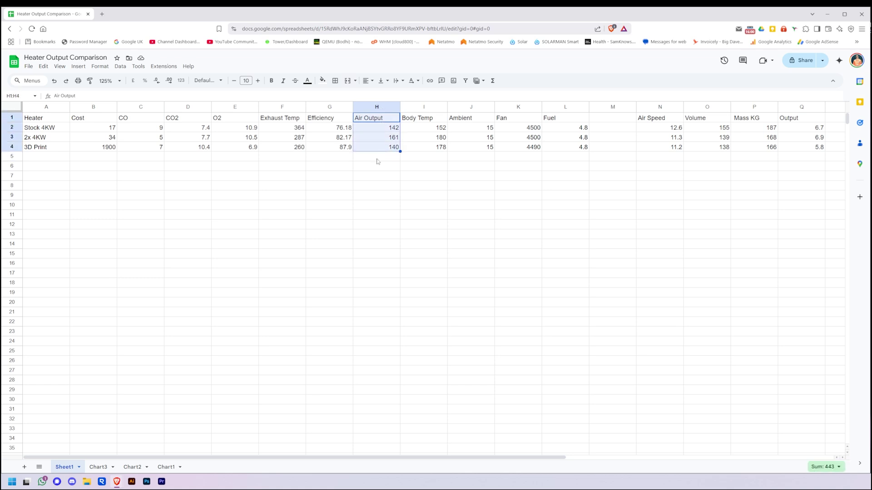
pyautogui.click(379, 159)
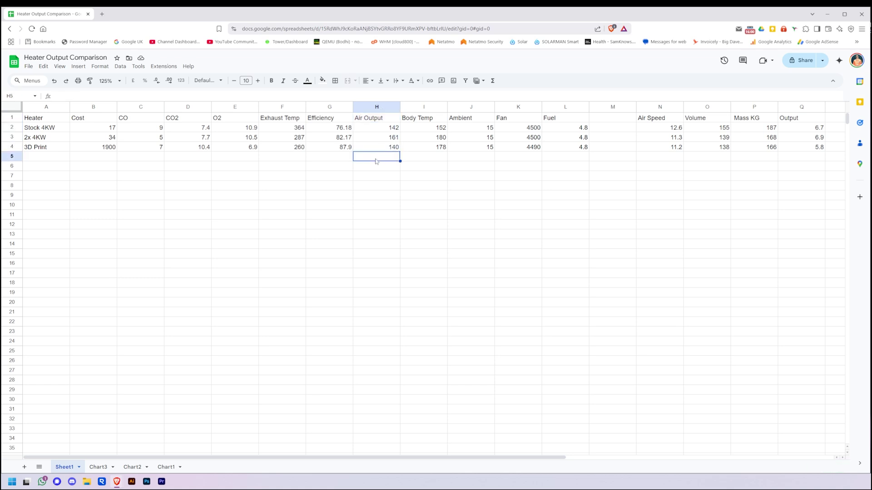
pyautogui.click(371, 129)
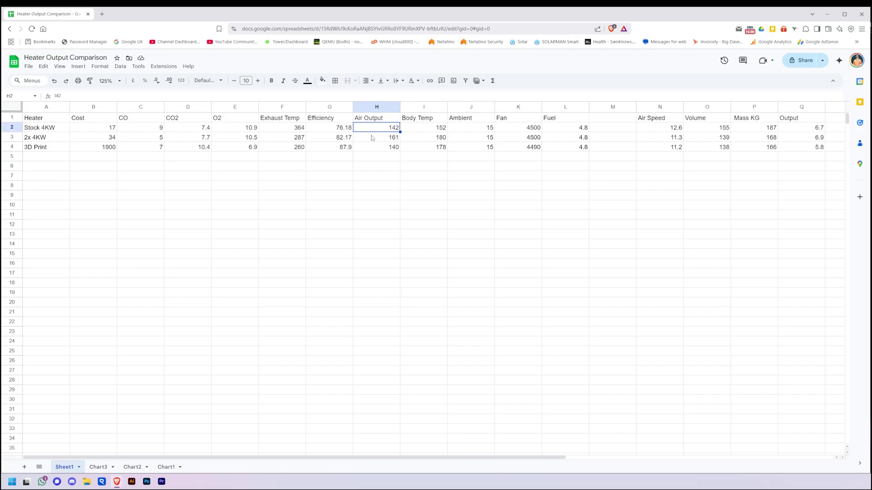
pyautogui.click(371, 139)
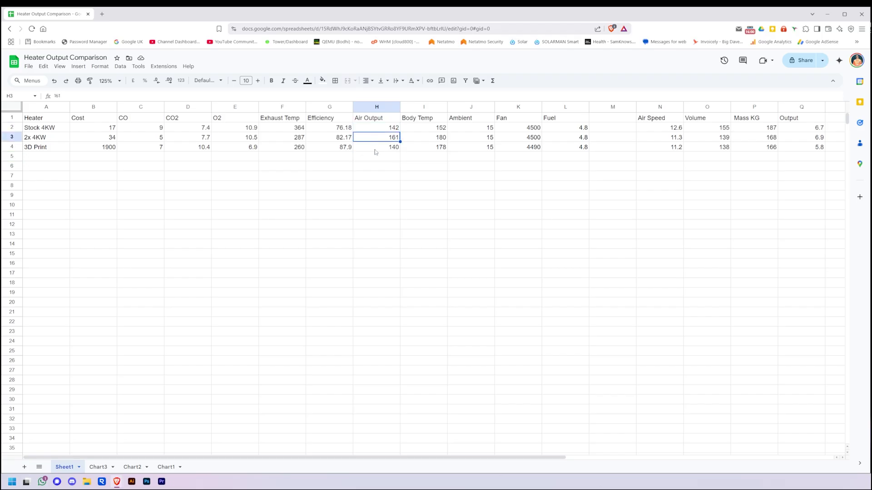
pyautogui.click(375, 149)
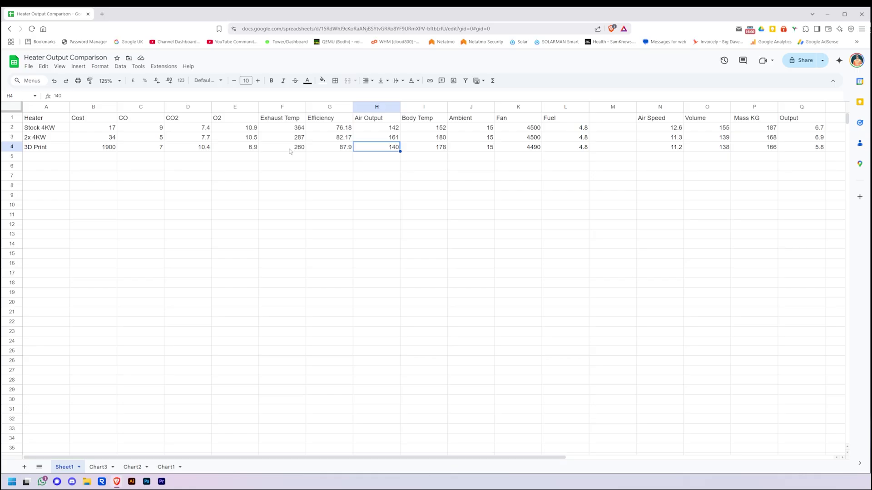
pyautogui.moveTo(380, 121); pyautogui.dragTo(382, 160)
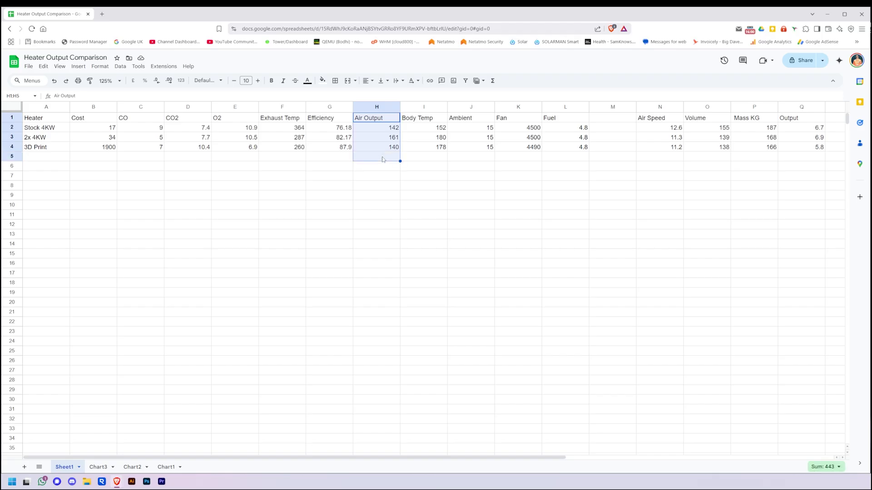
pyautogui.click(383, 160)
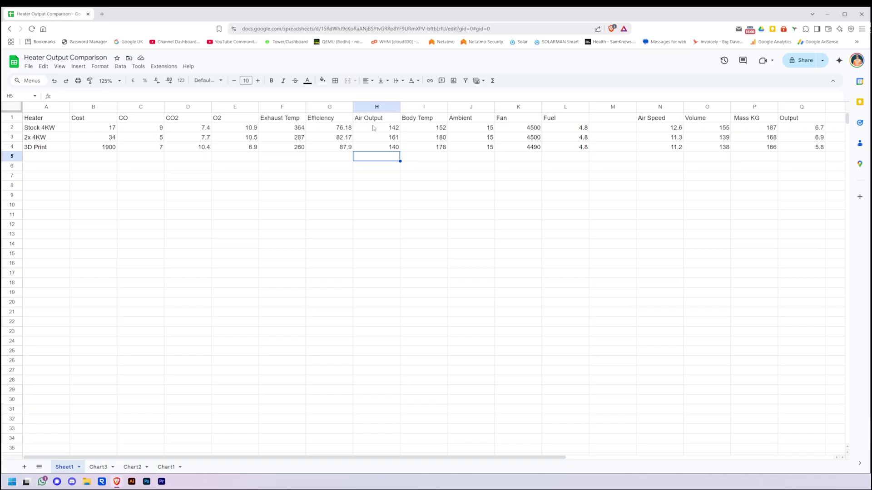
pyautogui.click(373, 149)
pyautogui.click(372, 138)
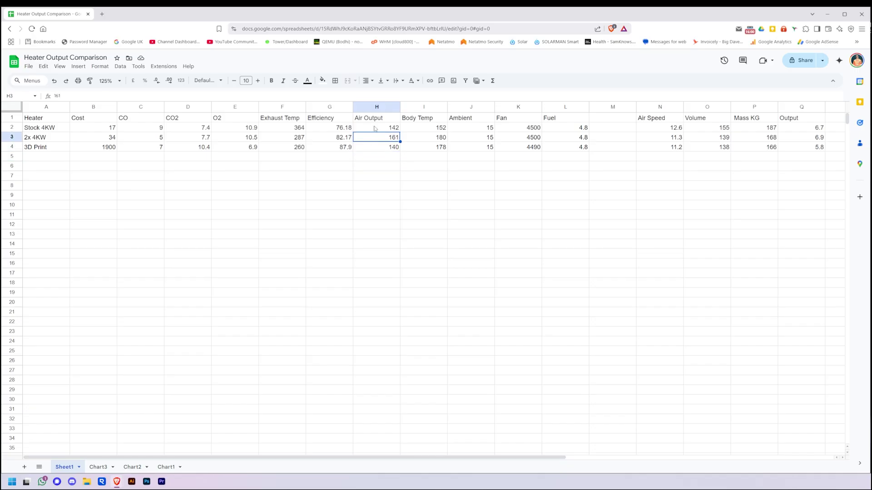
# Recheck the Stock 4KW Air Output value and compare the Body Temp readings of all three heaters.
pyautogui.click(376, 128)
pyautogui.moveTo(377, 119)
pyautogui.mouseDown()
pyautogui.moveTo(384, 166)
pyautogui.moveTo(380, 117)
pyautogui.mouseUp()
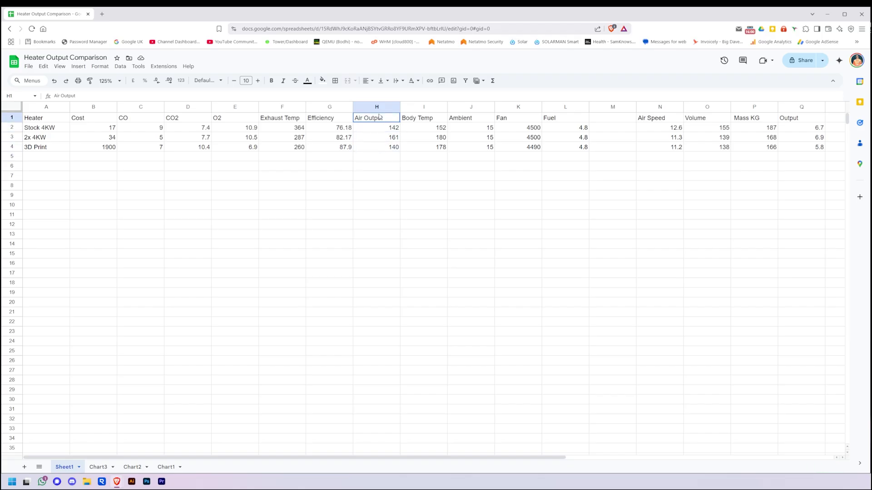
pyautogui.click(424, 157)
pyautogui.click(433, 118)
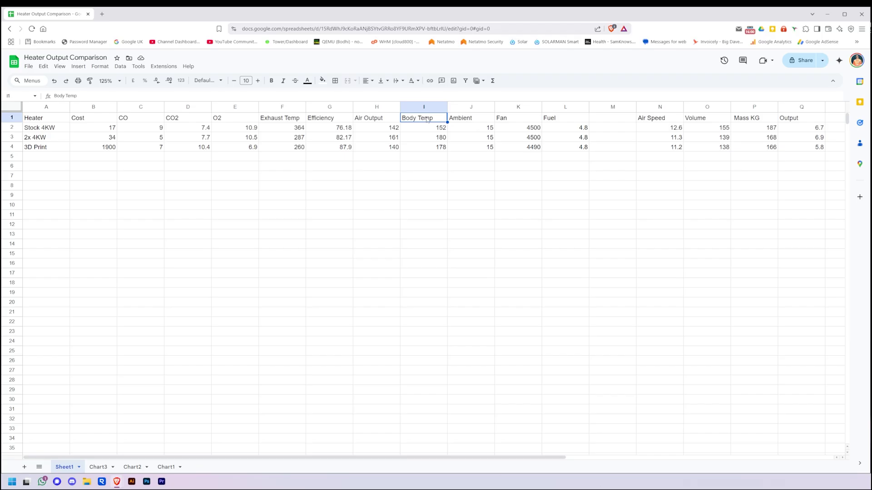
pyautogui.moveTo(427, 119)
pyautogui.mouseDown()
pyautogui.moveTo(432, 167)
pyautogui.moveTo(430, 121)
pyautogui.mouseUp()
pyautogui.click(424, 140)
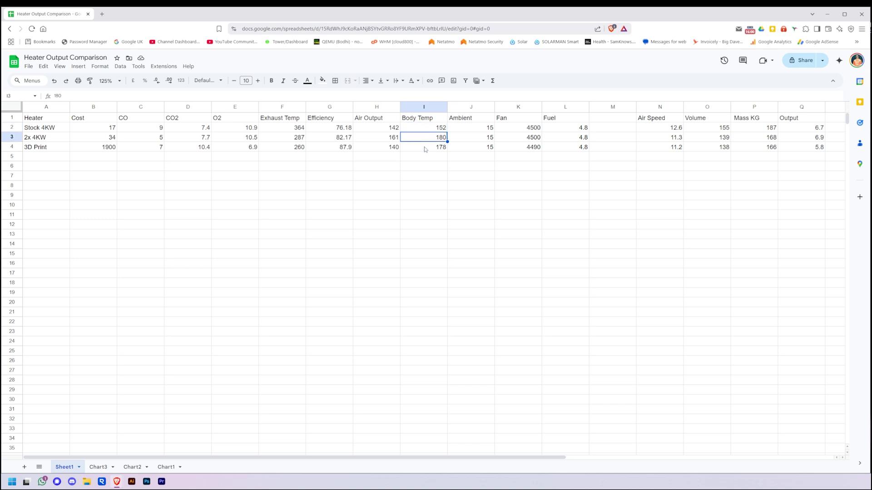
pyautogui.click(425, 150)
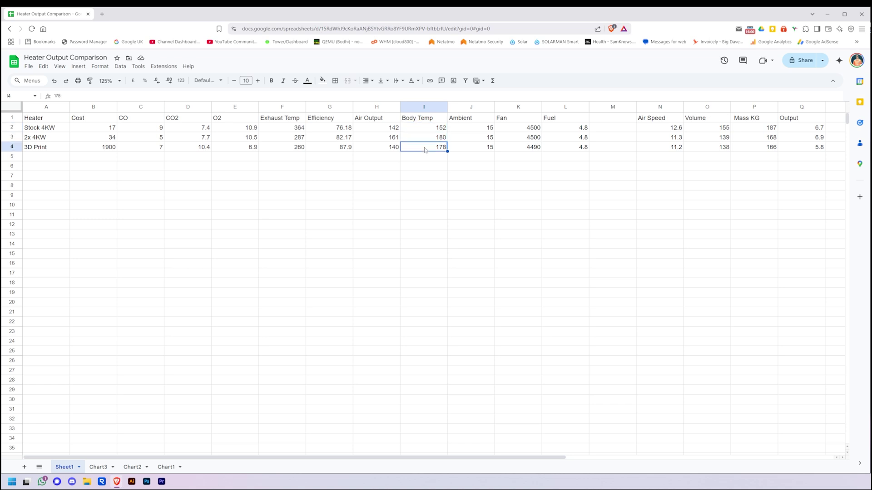
pyautogui.click(425, 129)
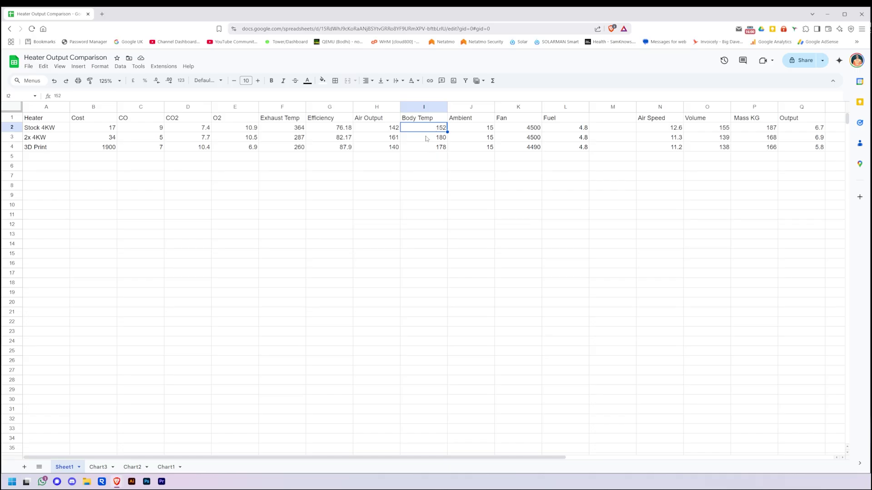
pyautogui.click(426, 138)
pyautogui.click(420, 151)
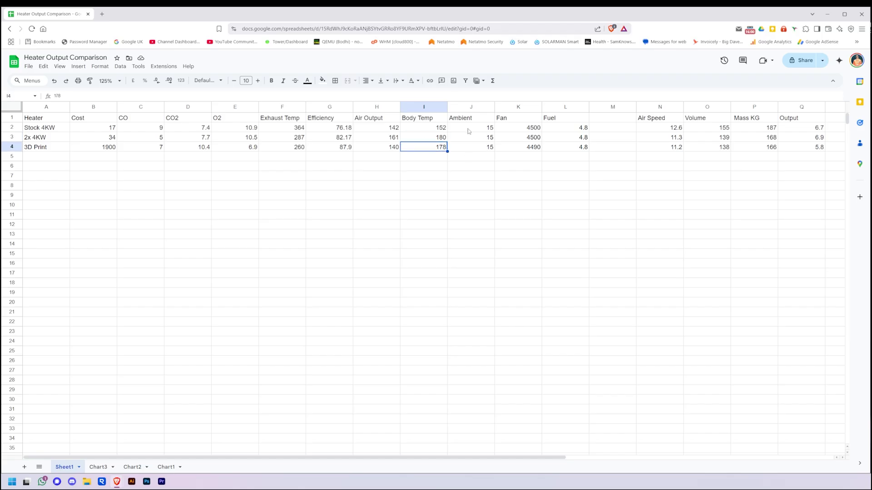
# Review the Ambient values of all three heaters and the Stock 4KW heater's Fan and Fuel values.
pyautogui.moveTo(468, 130); pyautogui.dragTo(475, 149)
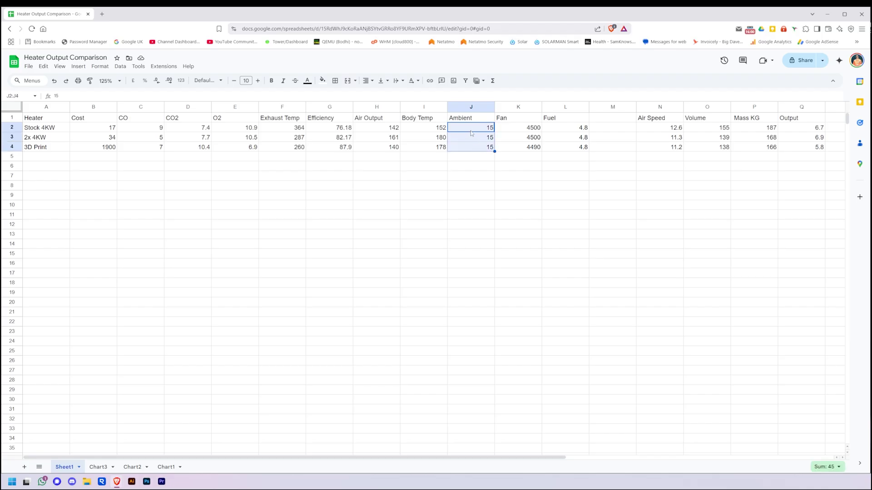
pyautogui.click(516, 131)
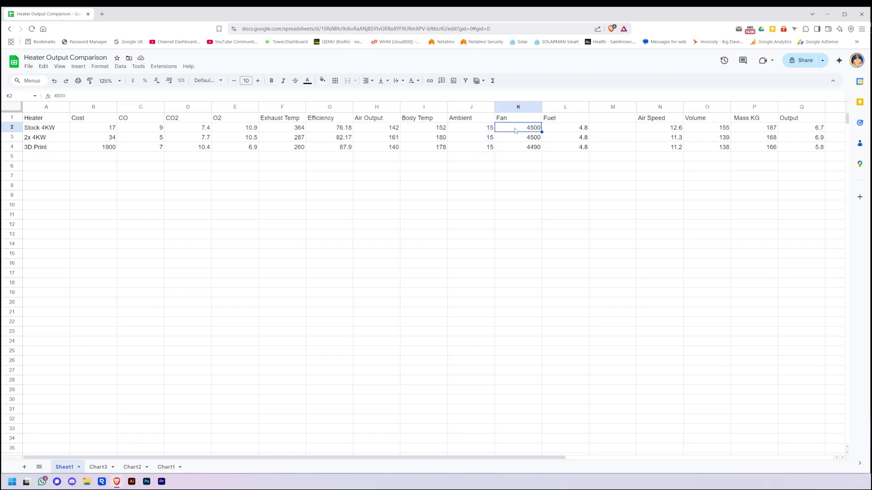
pyautogui.click(578, 130)
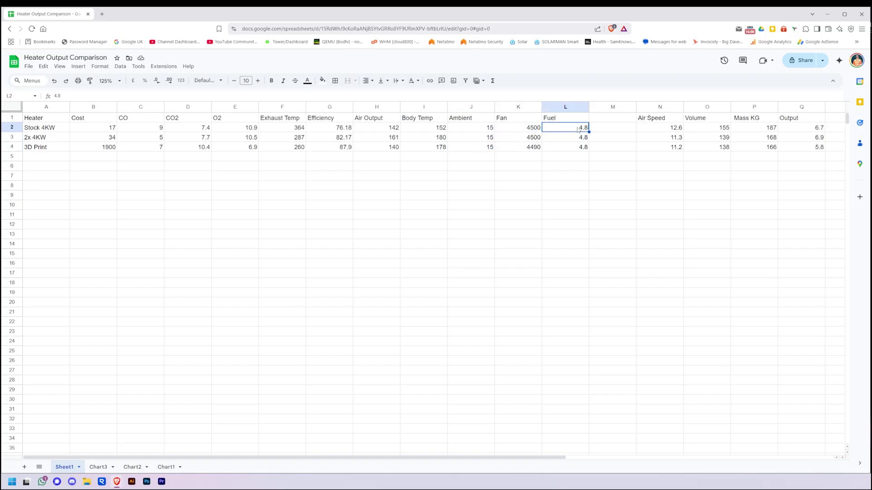
pyautogui.click(632, 167)
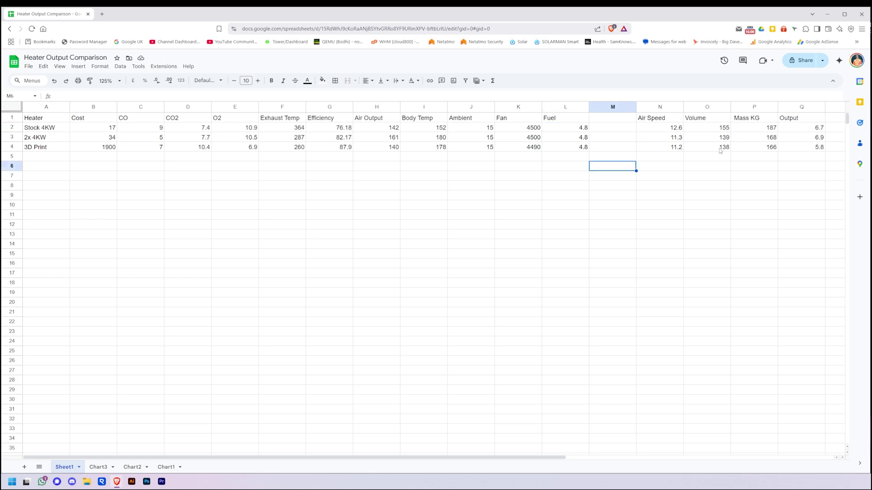
# Examine the Air Speed to Output columns, comparing the Output of the three heaters and checking the 3D Print heater's Air Speed.
pyautogui.moveTo(652, 121); pyautogui.dragTo(791, 146)
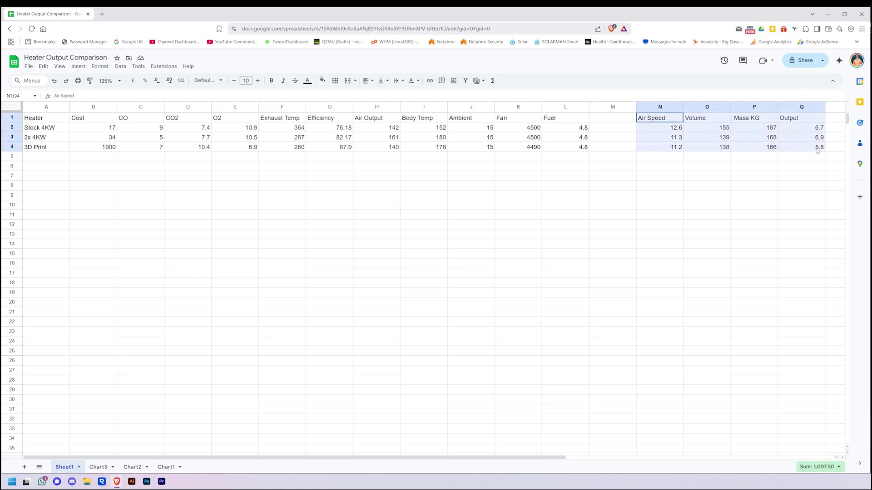
pyautogui.click(788, 164)
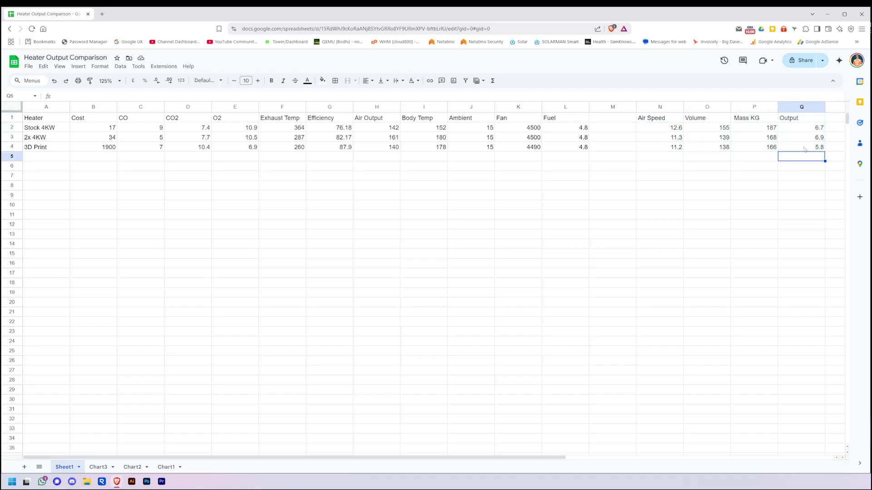
pyautogui.click(799, 147)
pyautogui.click(805, 139)
pyautogui.click(793, 132)
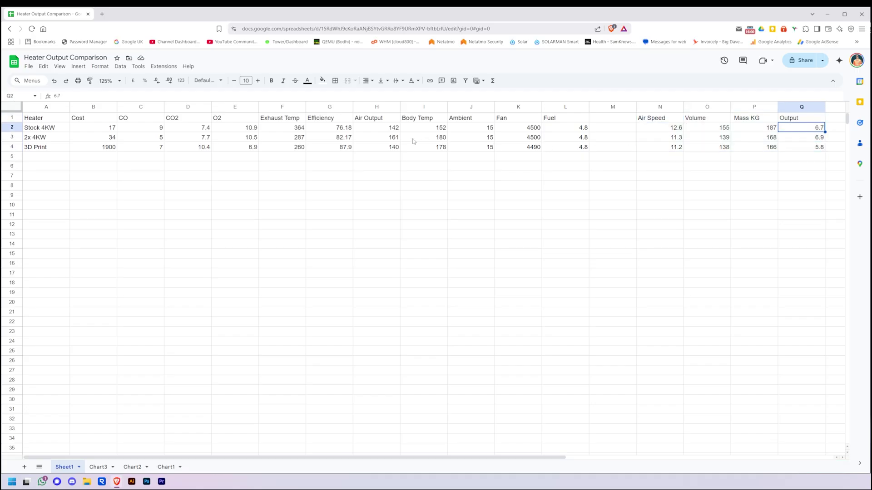
pyautogui.click(673, 148)
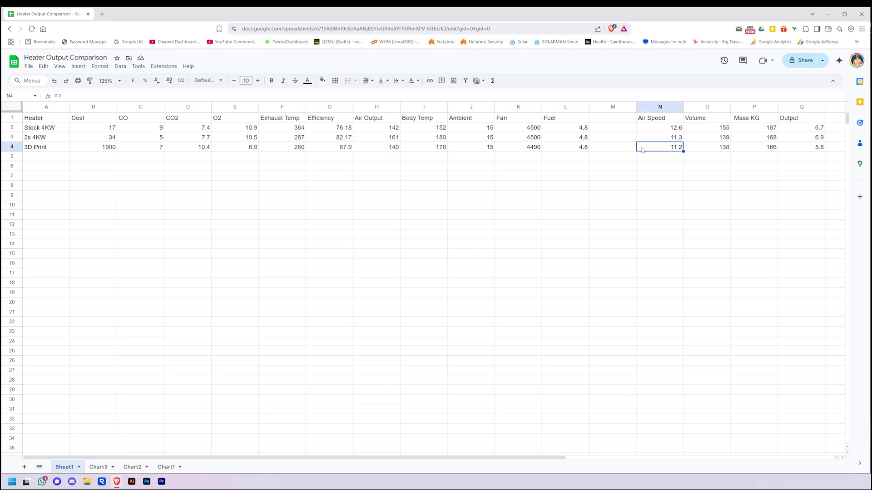
pyautogui.click(801, 151)
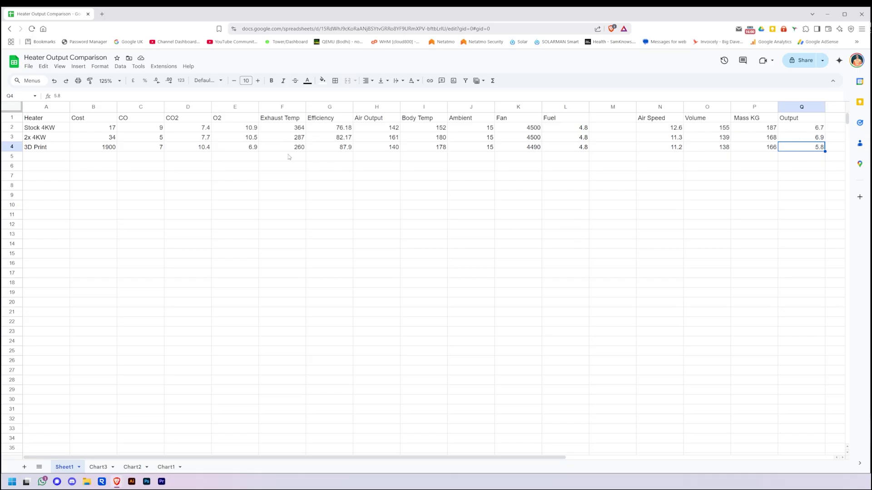
# Open the Efficiency vs Heater chart on Chart3 and inspect the bars of the Stock 4KW, 2x 4KW and 3D Print heaters.
pyautogui.click(97, 468)
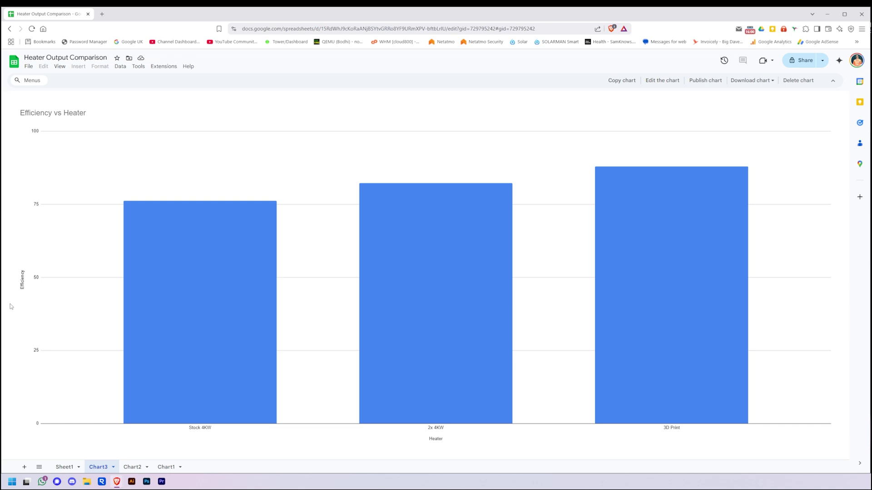
pyautogui.moveTo(203, 321)
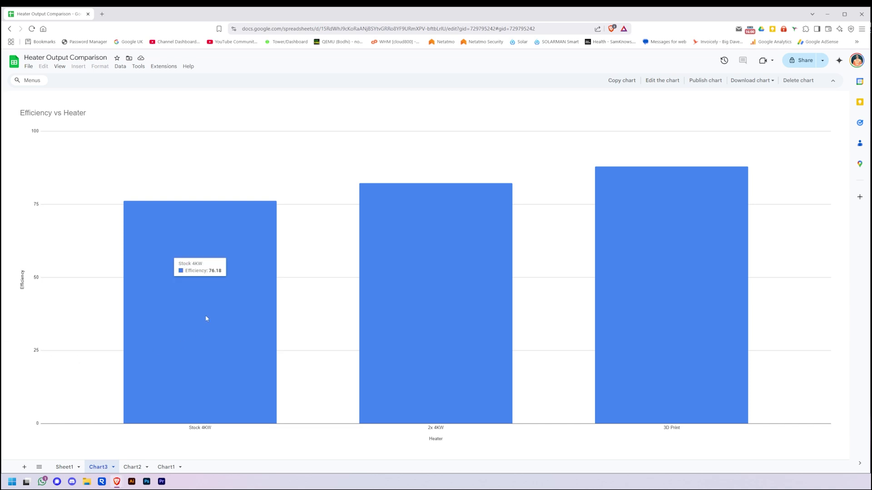
pyautogui.moveTo(402, 302)
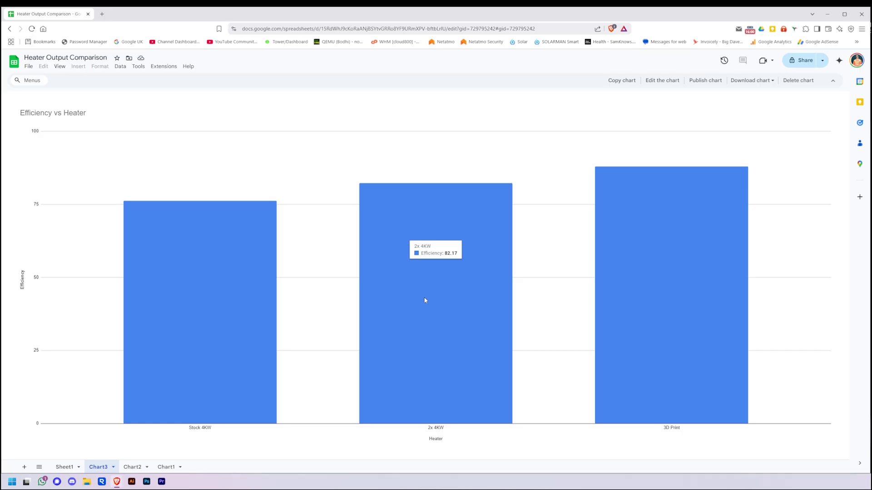
pyautogui.moveTo(652, 300)
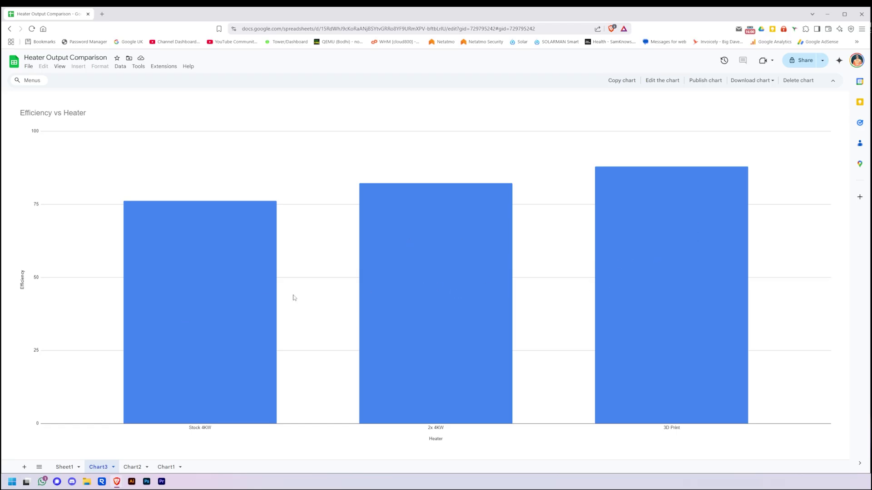
# Open the CO, CO2 and O2 chart on Chart2 and compare the gas readings across the three heaters.
pyautogui.click(127, 467)
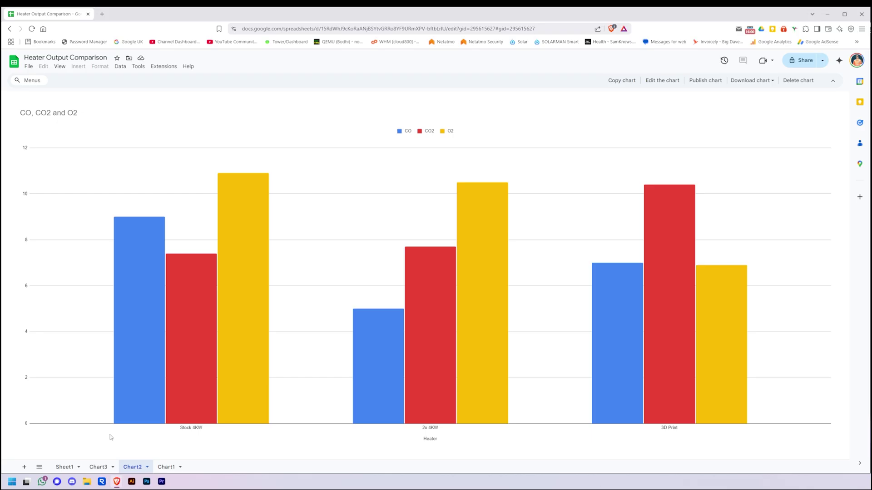
pyautogui.moveTo(145, 358)
pyautogui.moveTo(366, 352)
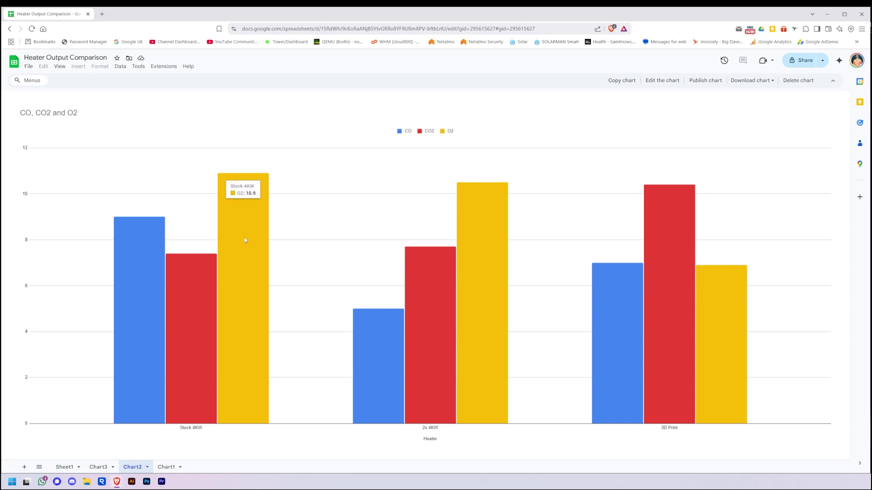
pyautogui.moveTo(137, 275)
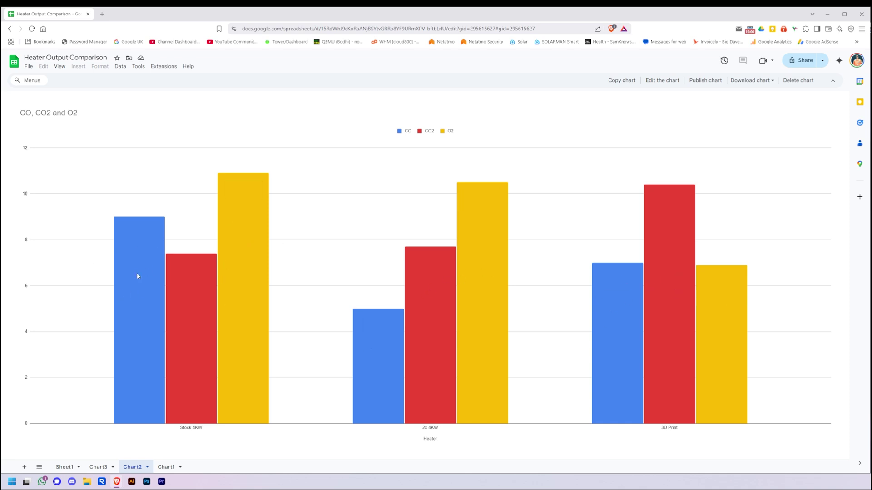
pyautogui.moveTo(192, 302)
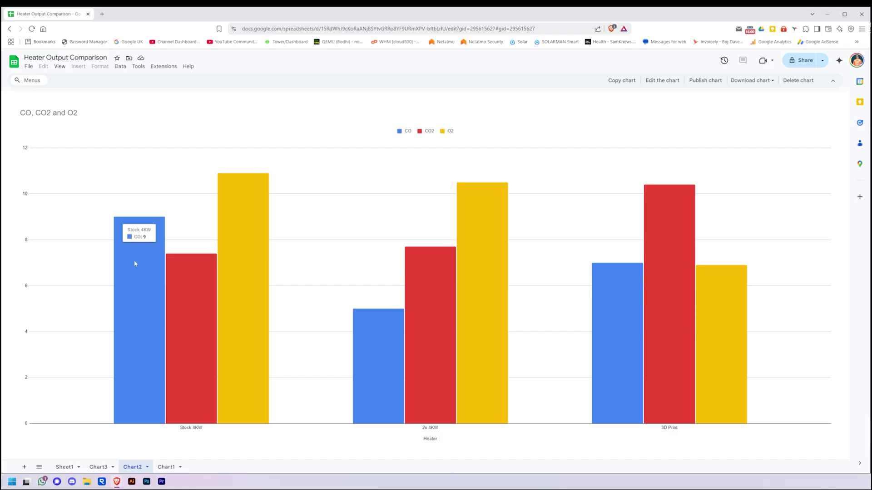
pyautogui.moveTo(396, 326)
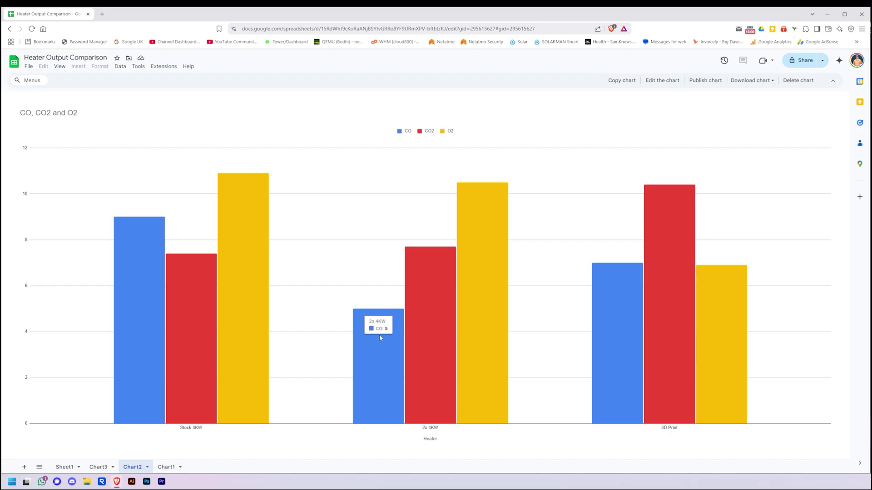
pyautogui.moveTo(601, 321)
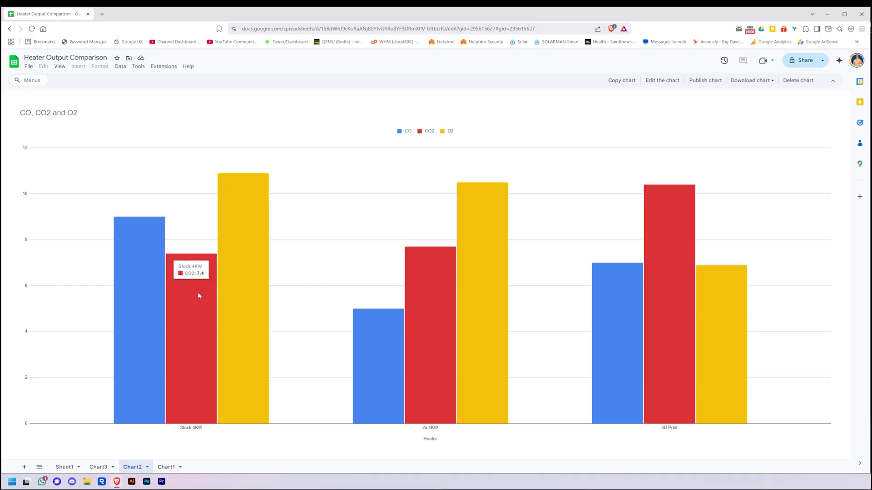
pyautogui.moveTo(434, 288)
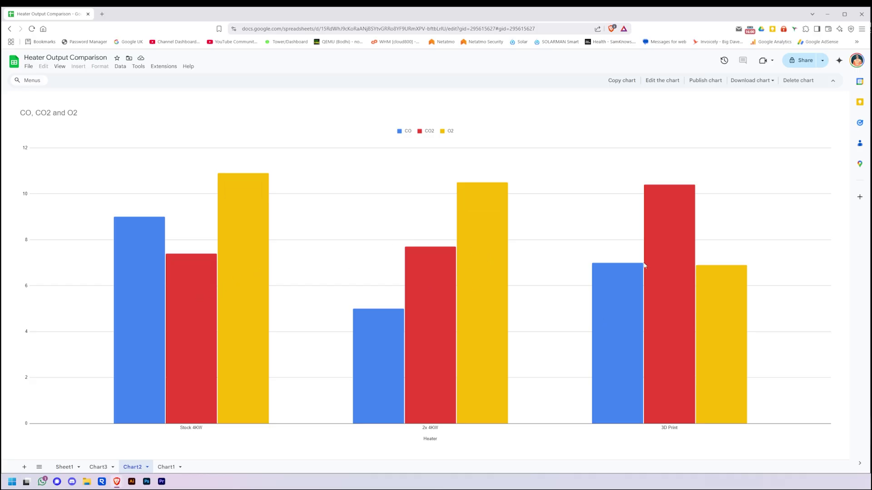
pyautogui.moveTo(725, 308)
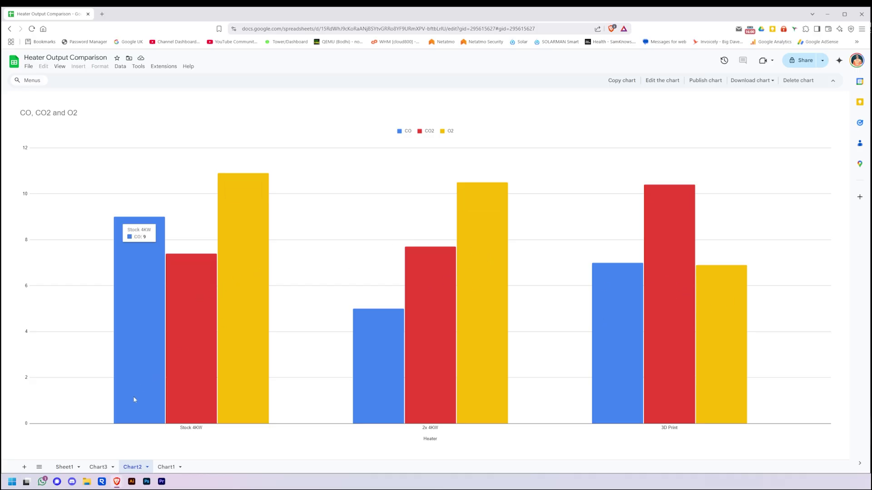
# Open the Exhaust Temp and Body Temp chart on Chart1 and compare both temperatures for all three heaters.
pyautogui.click(168, 467)
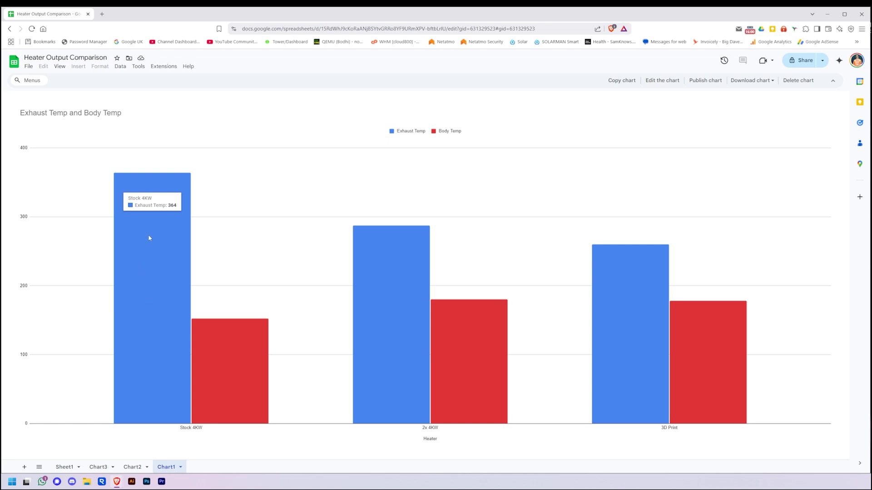
pyautogui.moveTo(387, 285)
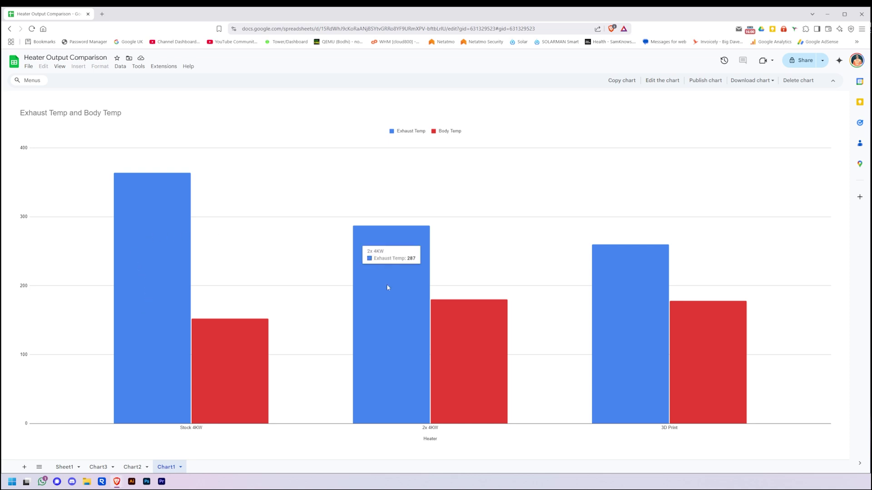
pyautogui.moveTo(643, 316)
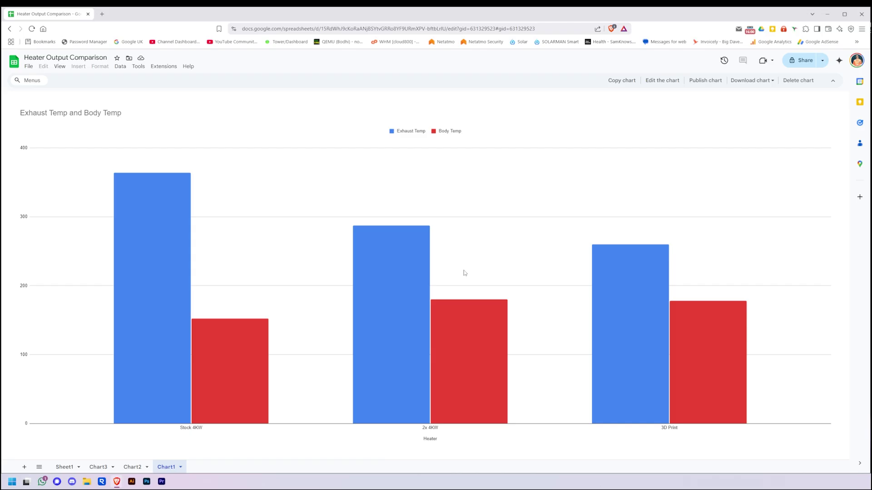
pyautogui.moveTo(223, 362)
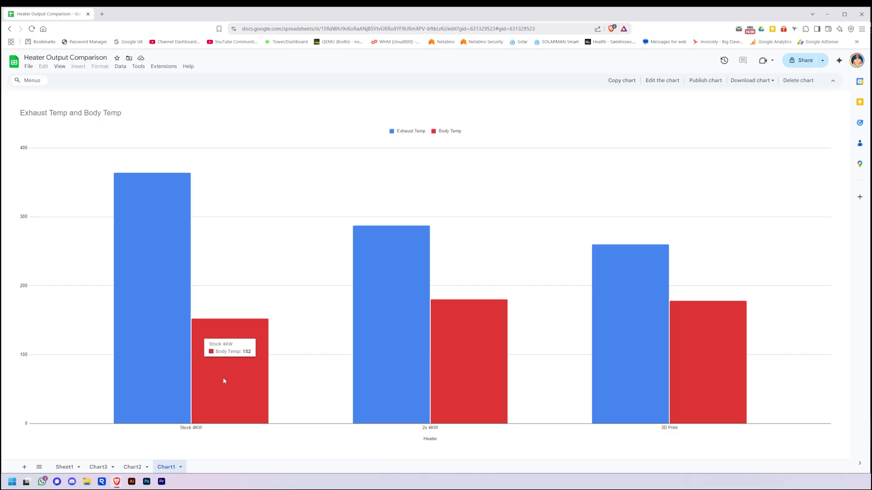
pyautogui.moveTo(727, 337)
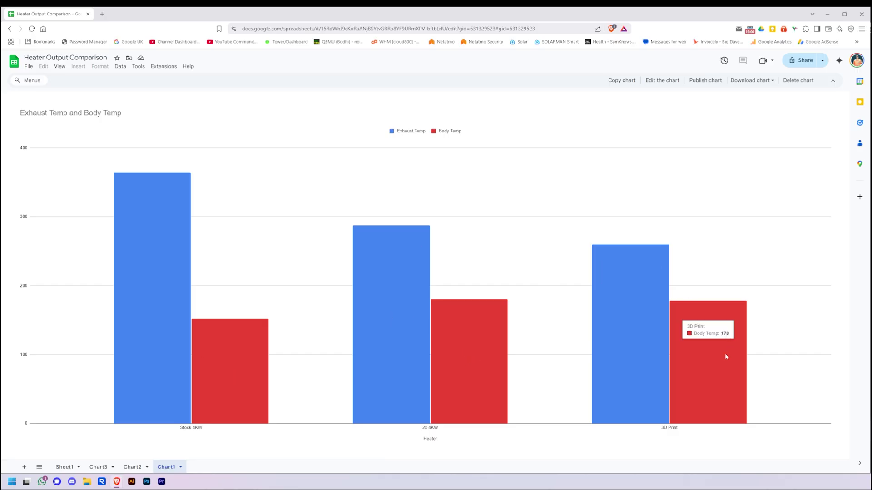
pyautogui.moveTo(482, 362)
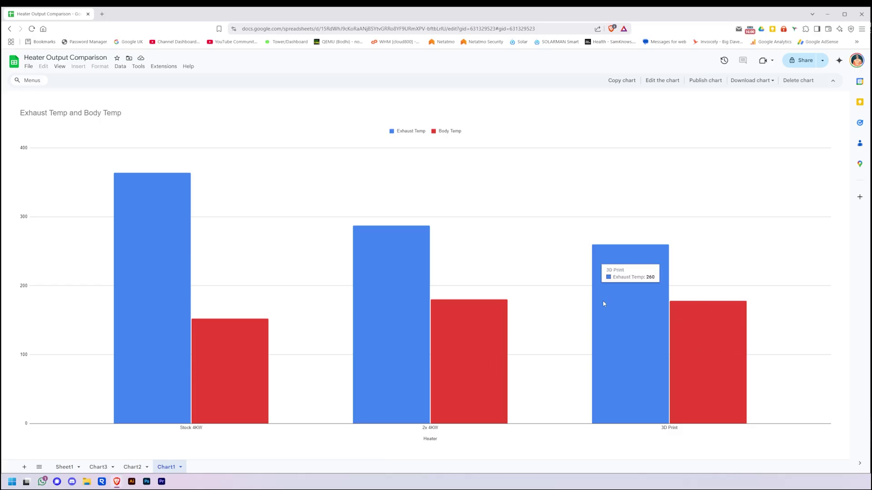
pyautogui.moveTo(712, 321)
pyautogui.moveTo(150, 246)
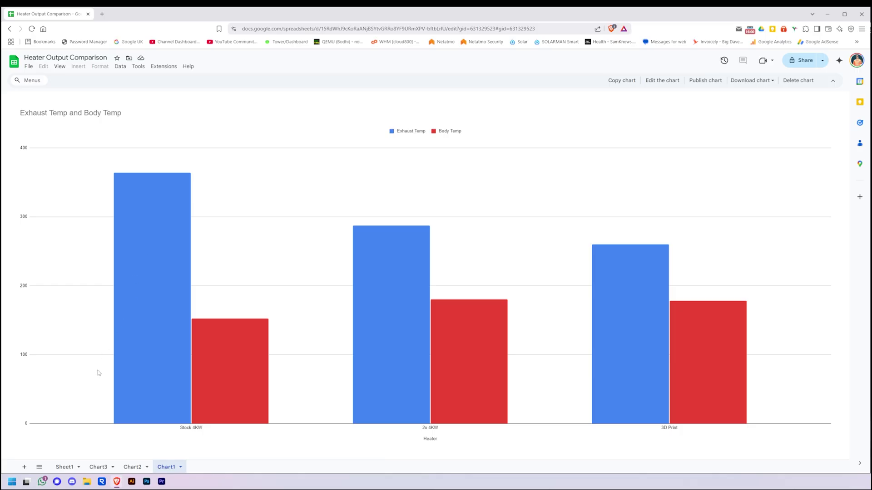
# Revisit the Efficiency, gas reading and temperature charts on Chart3, Chart2 and Chart1, checking the 3D Print and Stock 4KW gas bars.
pyautogui.click(98, 468)
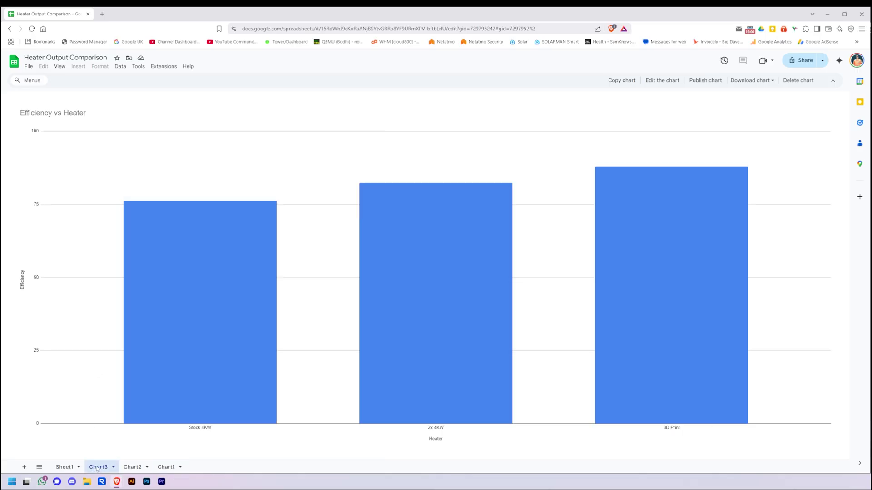
pyautogui.click(133, 468)
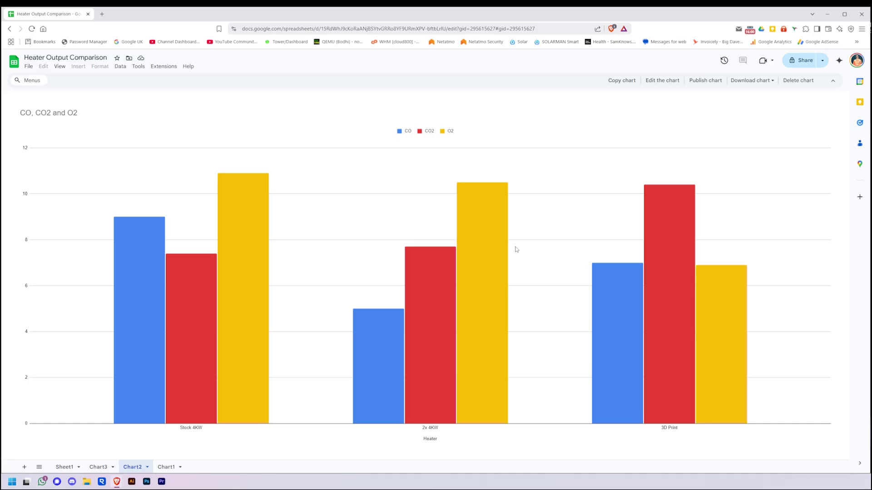
pyautogui.moveTo(609, 292)
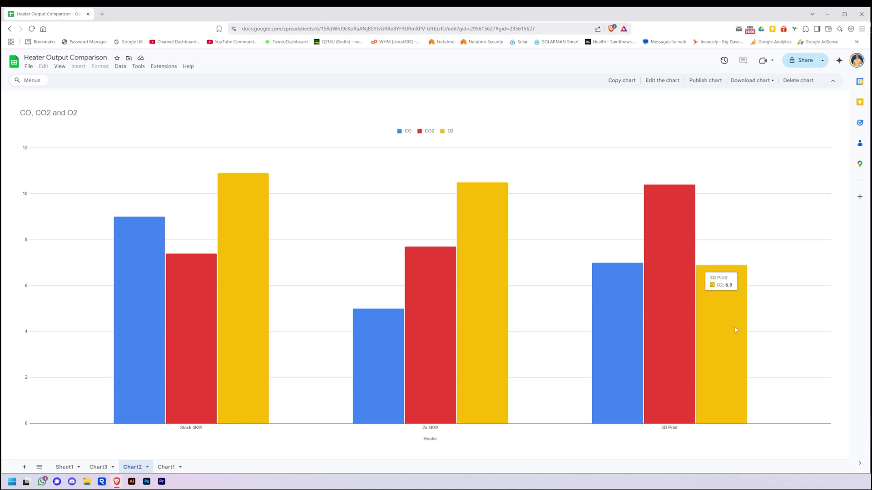
pyautogui.moveTo(132, 354)
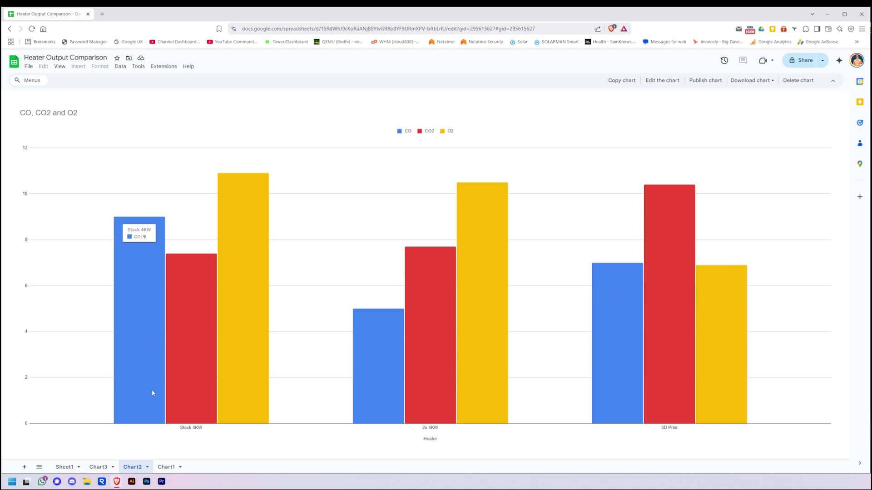
pyautogui.click(167, 467)
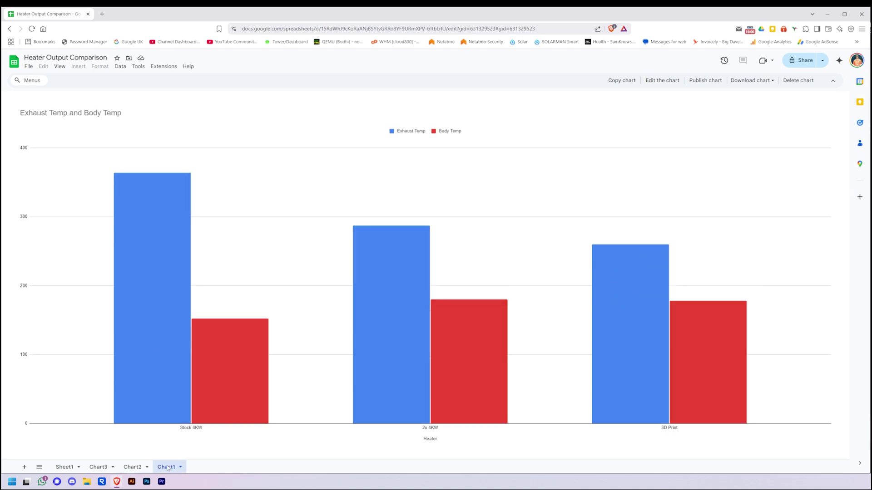
# Return to Sheet1 and compare the Cost of the Stock 4KW, 2x 4KW and 3D Print heaters.
pyautogui.click(62, 470)
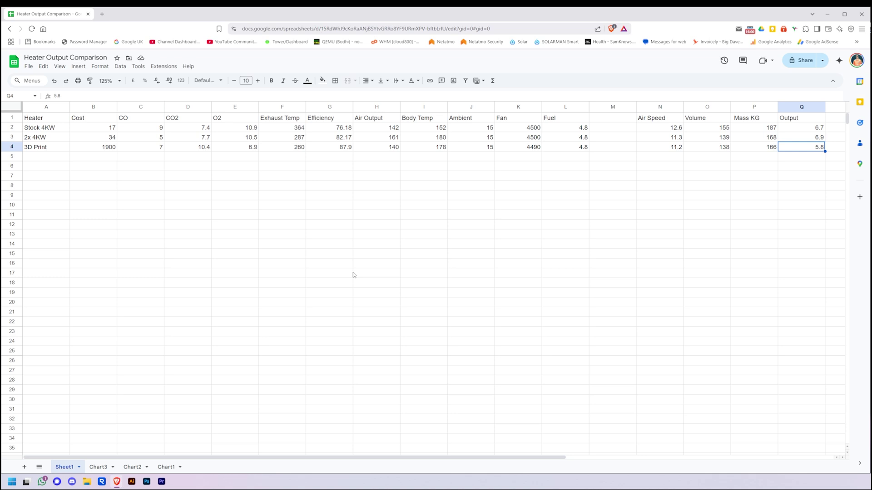
pyautogui.click(100, 121)
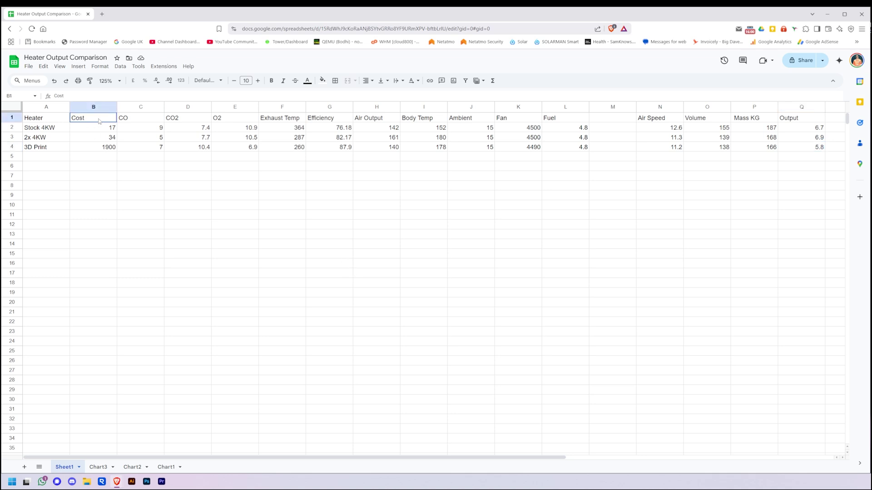
pyautogui.moveTo(99, 120); pyautogui.dragTo(92, 158)
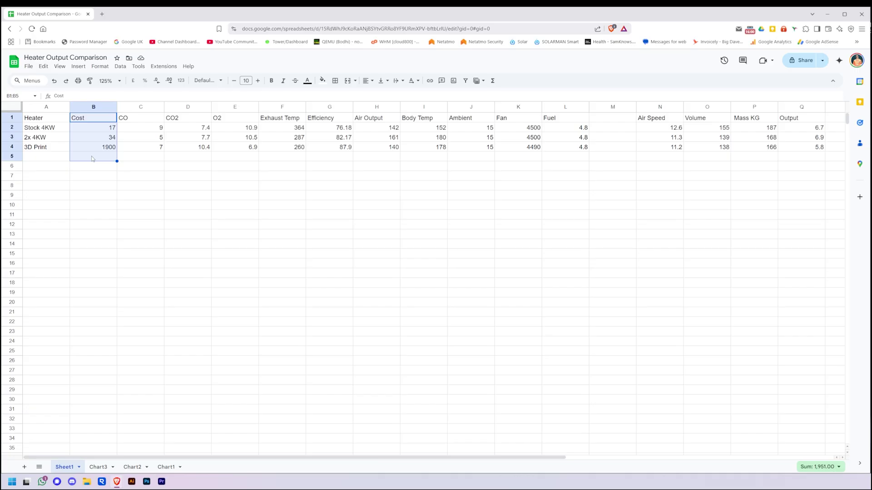
pyautogui.click(81, 148)
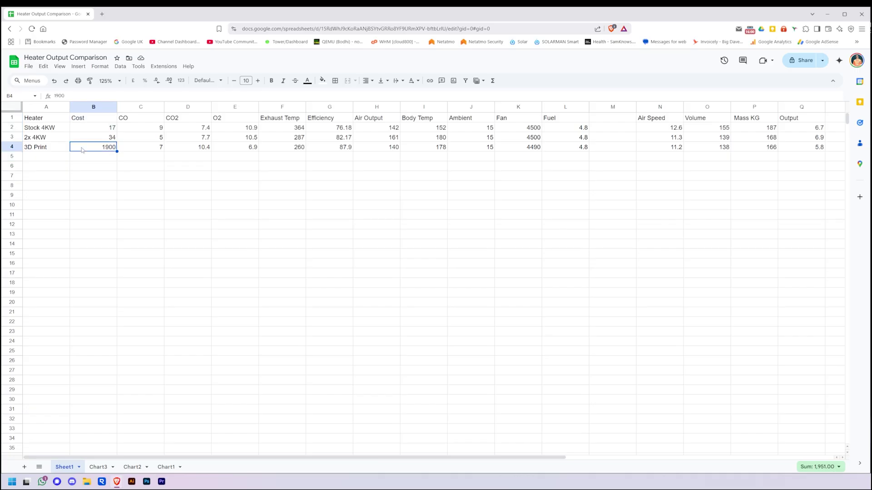
pyautogui.click(81, 159)
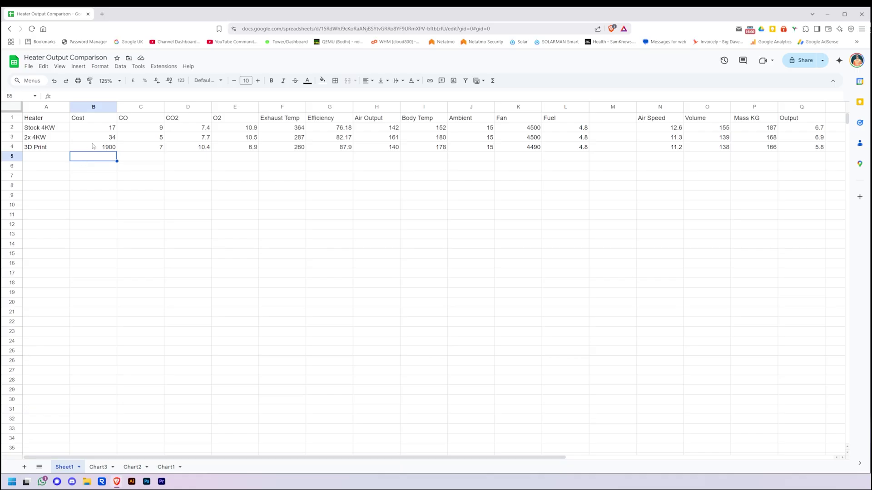
pyautogui.click(92, 145)
pyautogui.click(93, 140)
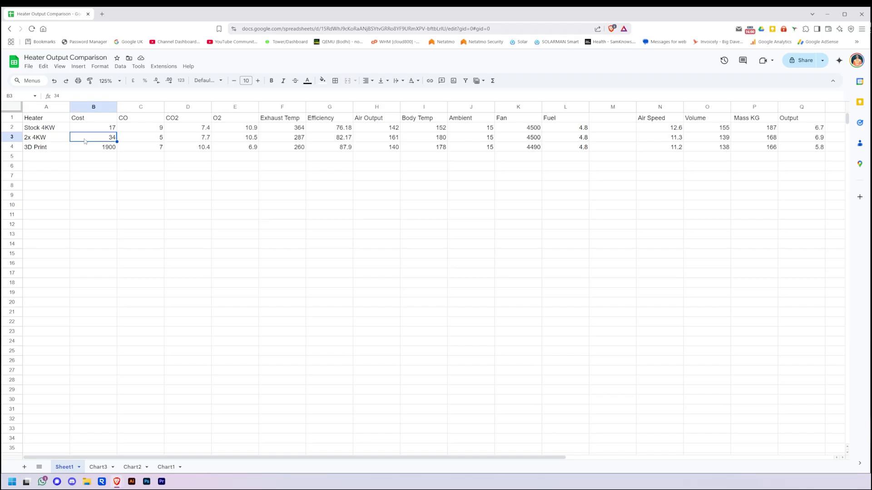
pyautogui.click(107, 148)
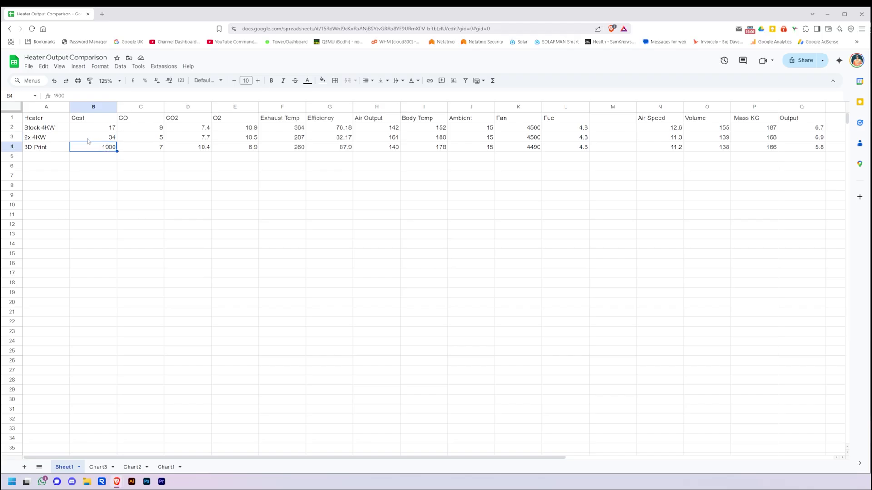
pyautogui.click(88, 141)
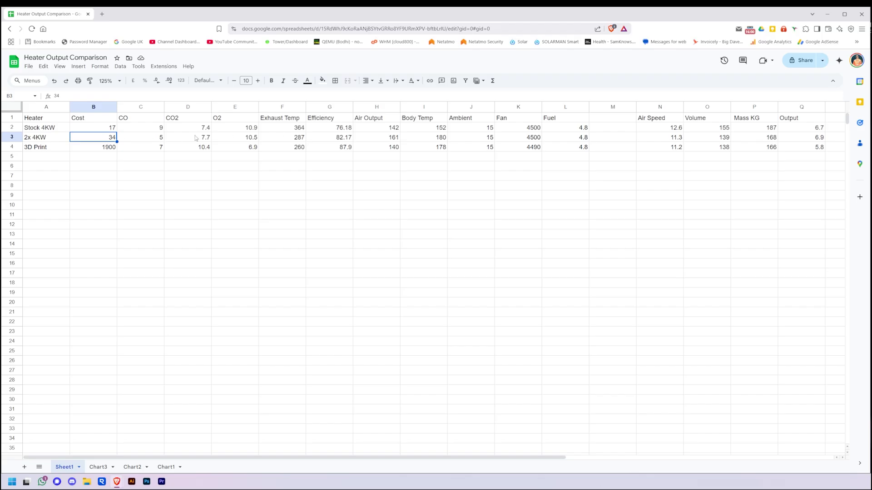
pyautogui.click(144, 160)
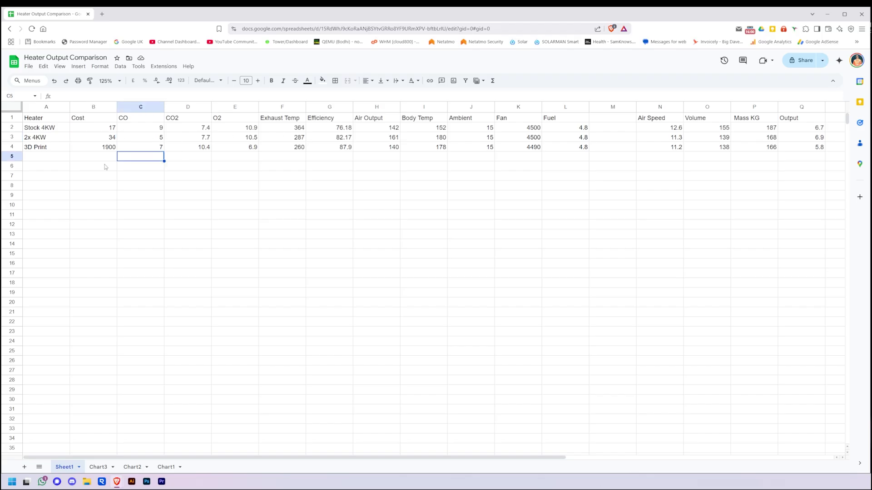
pyautogui.click(105, 167)
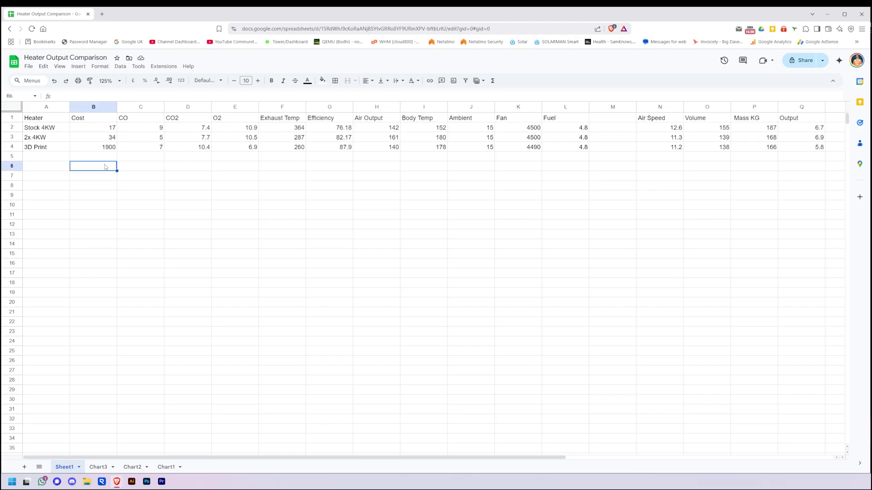
pyautogui.click(52, 168)
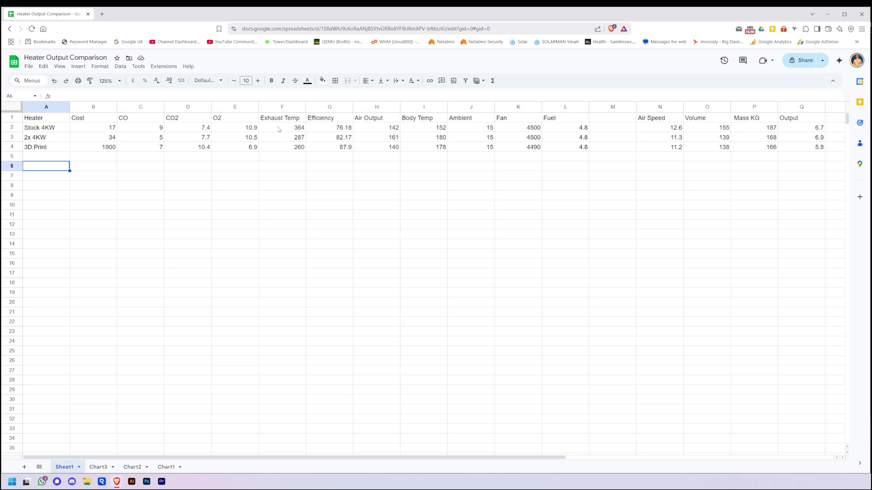
# Examine the Exhaust Temp column for all three heaters, checking the 3D Print value and the 2x 4KW entry.
pyautogui.moveTo(278, 130); pyautogui.dragTo(290, 147)
pyautogui.click(287, 156)
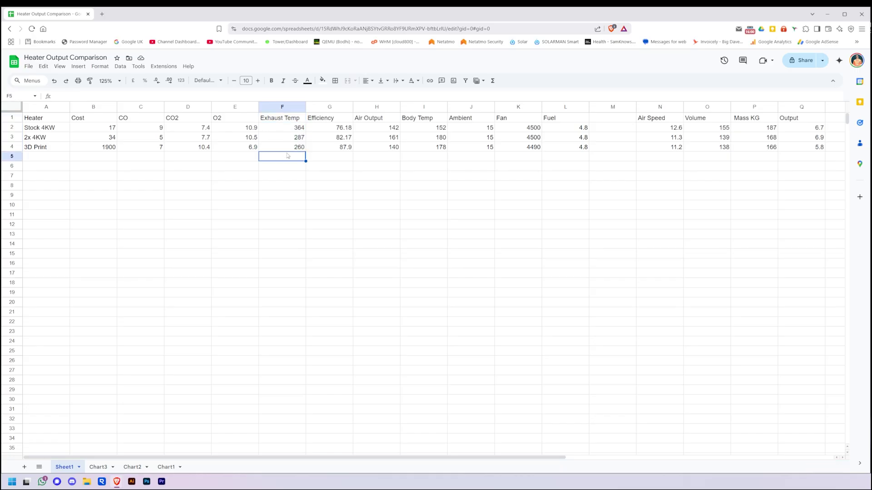
pyautogui.moveTo(273, 119); pyautogui.dragTo(279, 147)
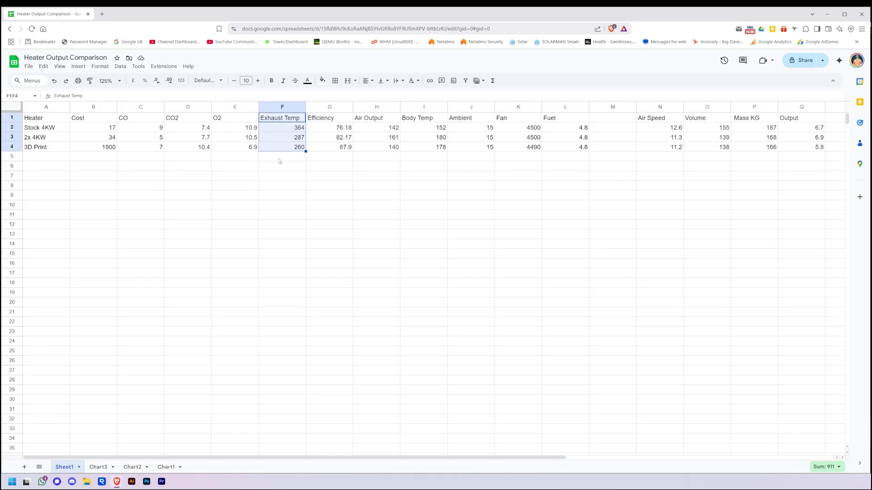
pyautogui.click(279, 159)
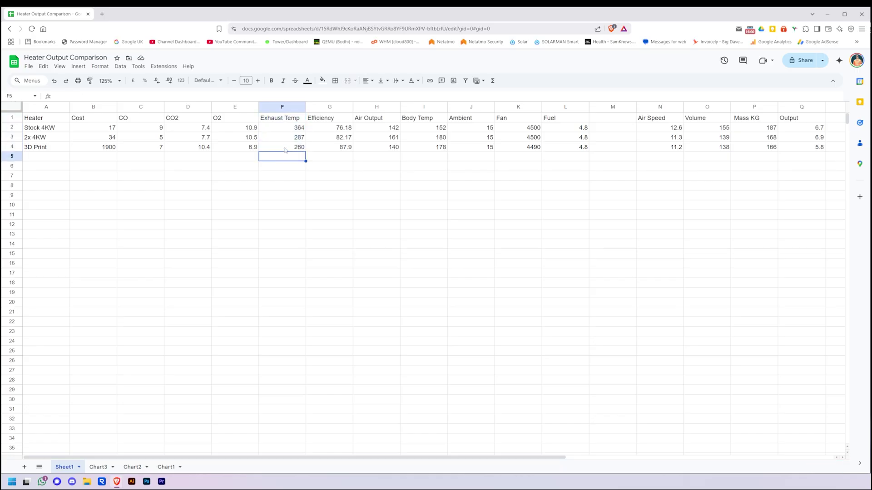
pyautogui.click(285, 150)
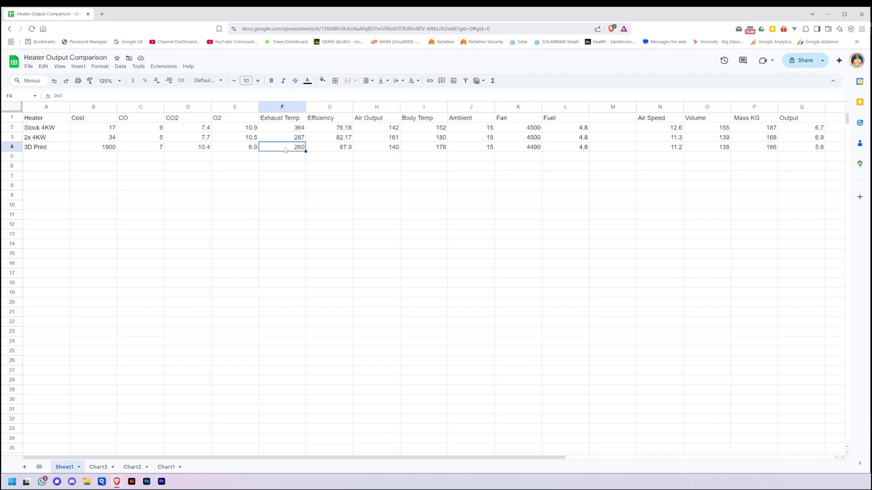
pyautogui.click(53, 140)
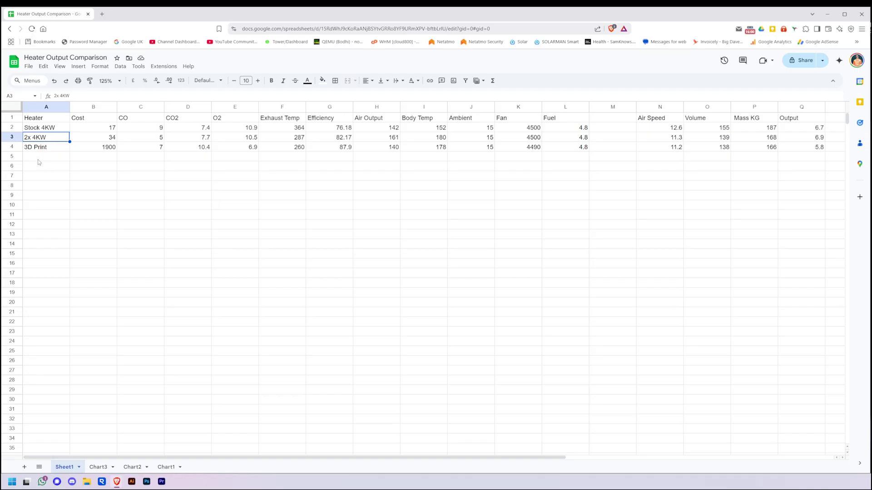
pyautogui.click(78, 166)
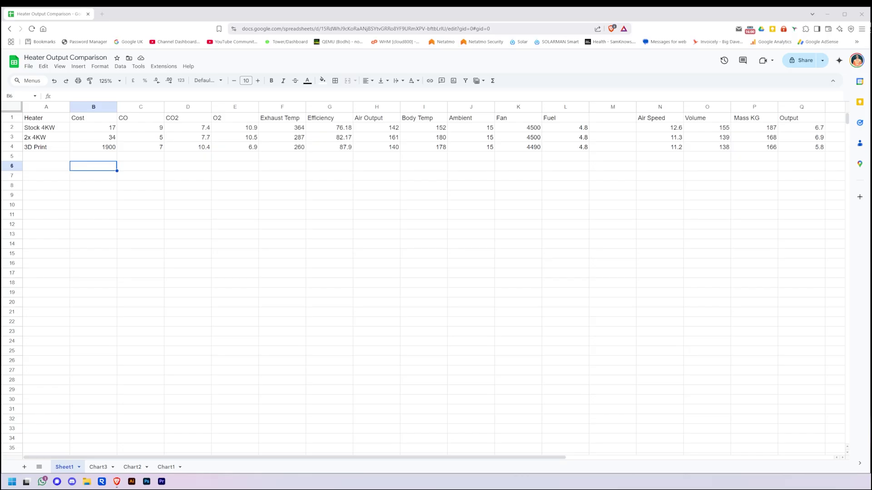
# Check the spreadsheet's quick sharing options and close them without changing access.
pyautogui.click(823, 60)
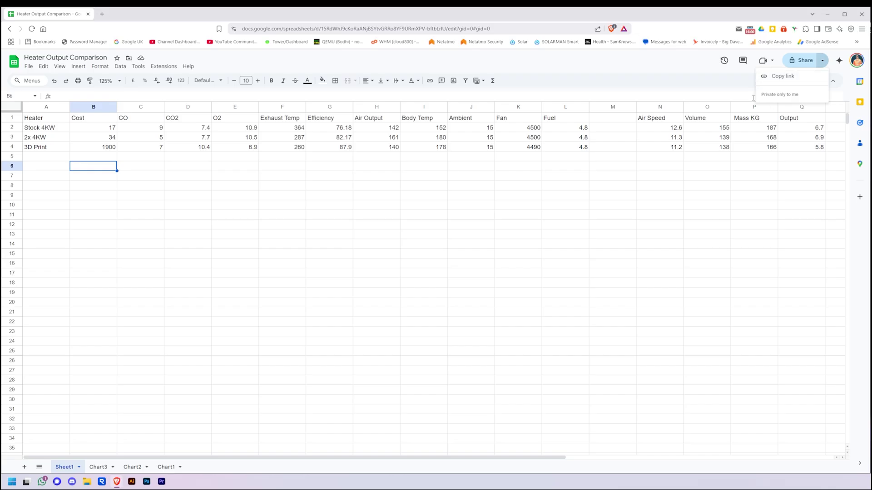
pyautogui.click(635, 71)
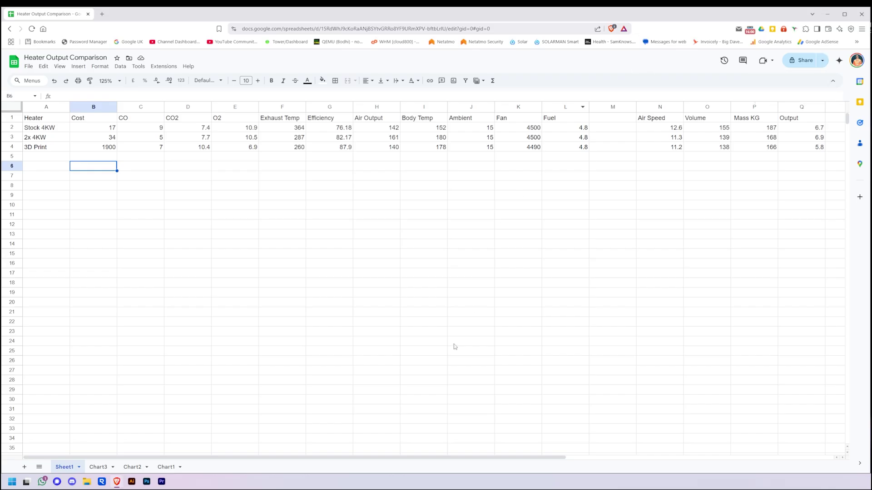
pyautogui.moveTo(301, 458); pyautogui.dragTo(244, 448)
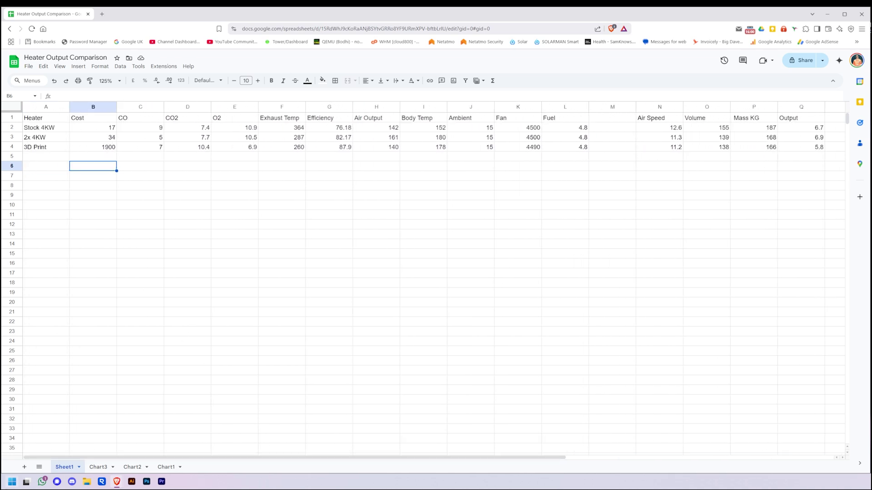
# Go through Chart3, Chart2 and Chart1 once more and inspect the 2x 4KW Exhaust Temp bar.
pyautogui.click(96, 467)
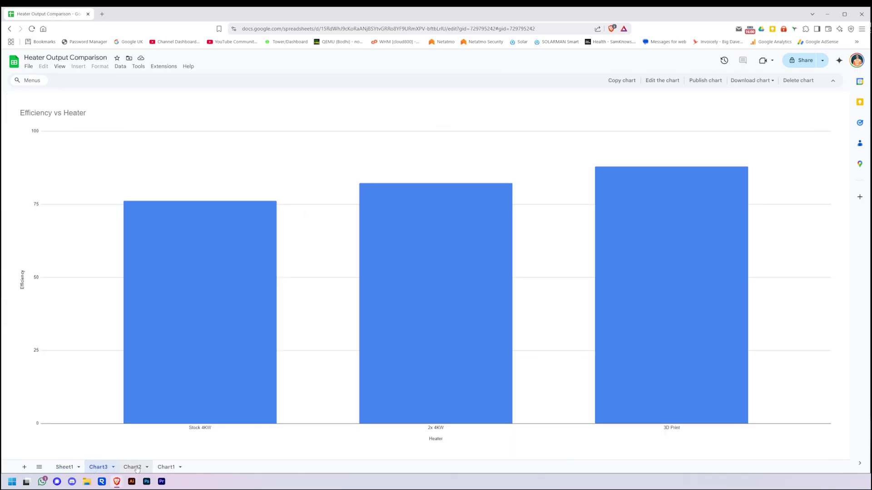
pyautogui.click(137, 467)
pyautogui.click(166, 468)
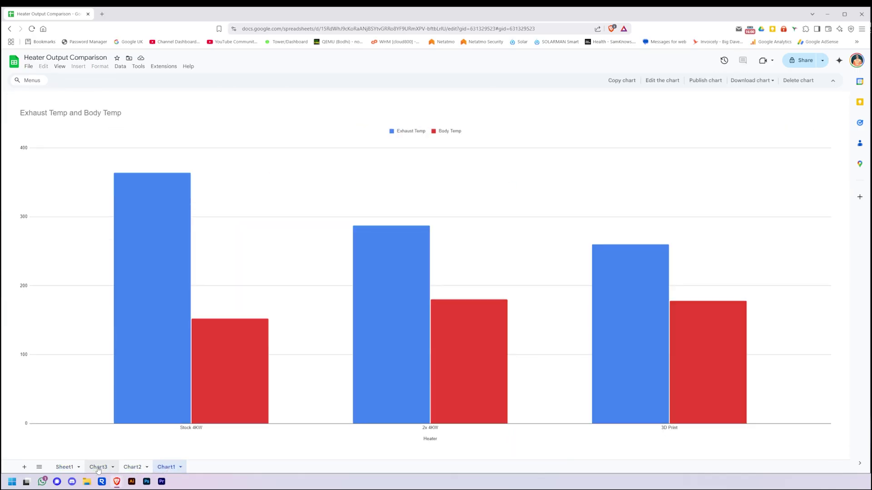
pyautogui.moveTo(381, 289)
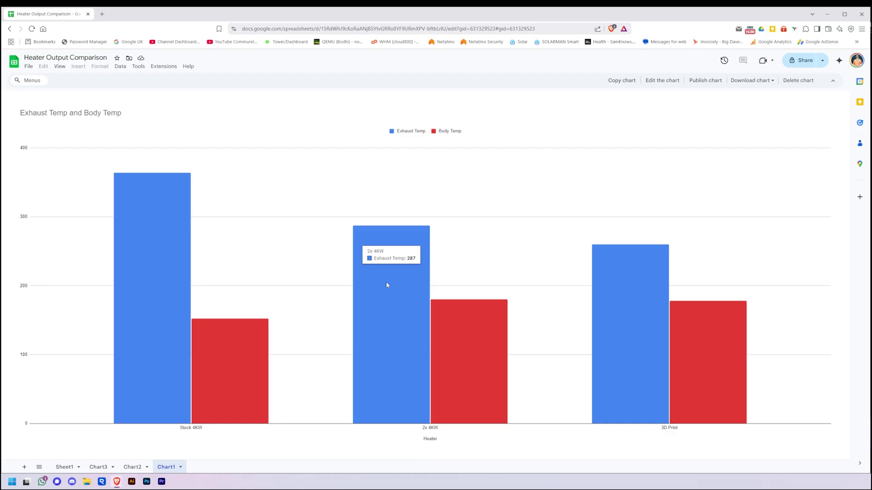